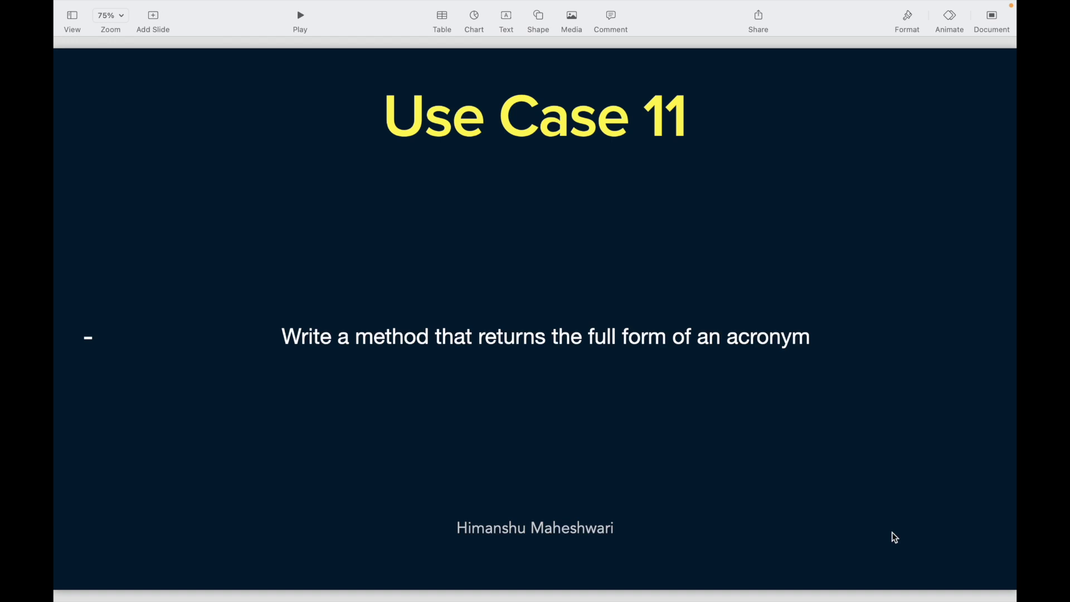
Step: Switch from the Keynote Use Case 11 slide back to the code editor showing ApexUseCaseTen.cls
key("super+Tab")
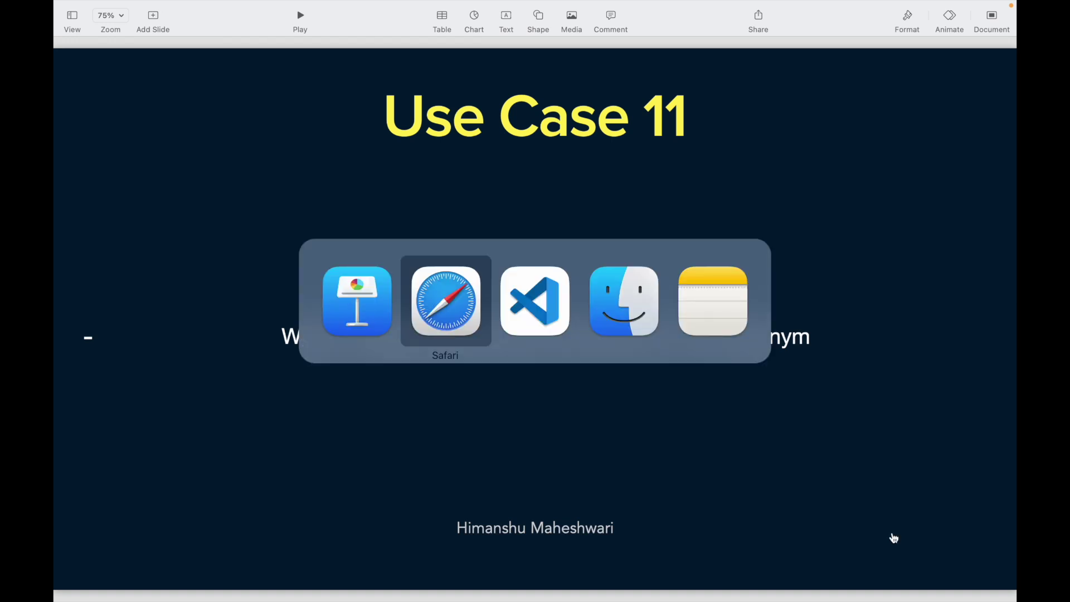
left_click(524, 301)
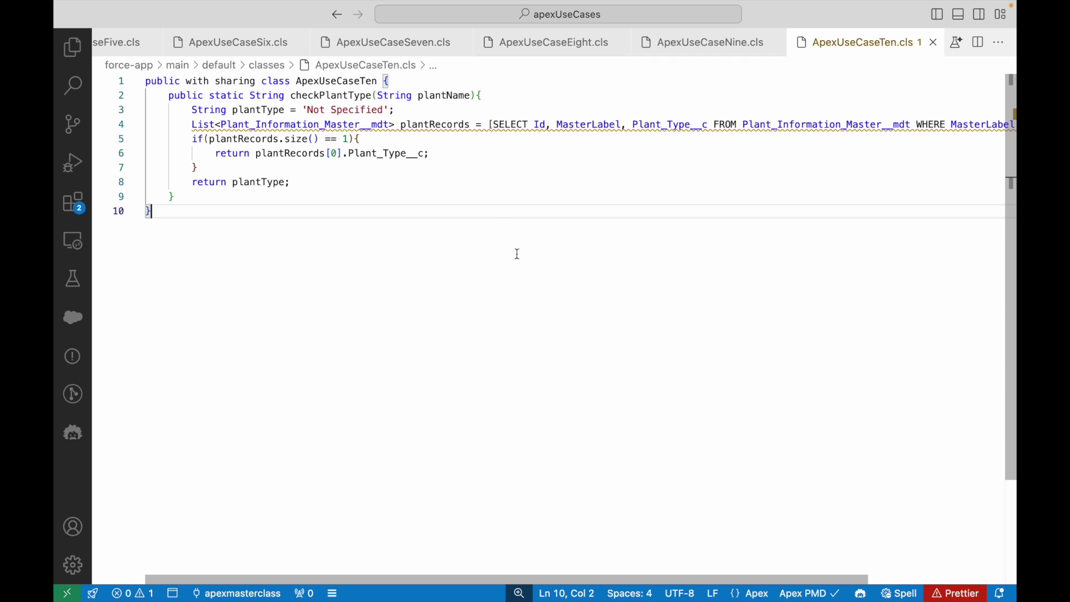
key("super+Tab")
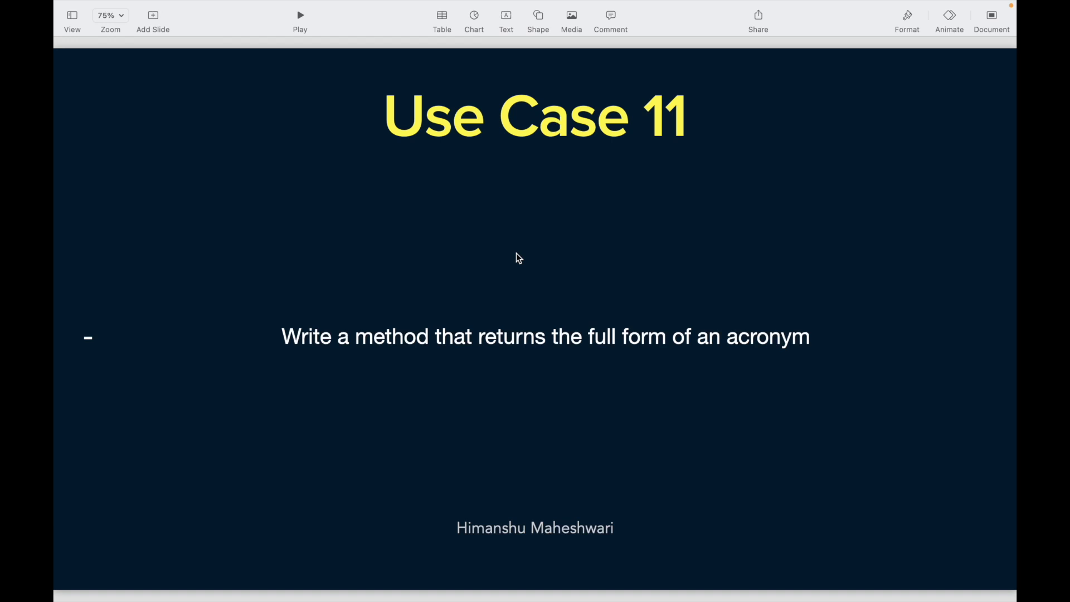
key("super+Tab")
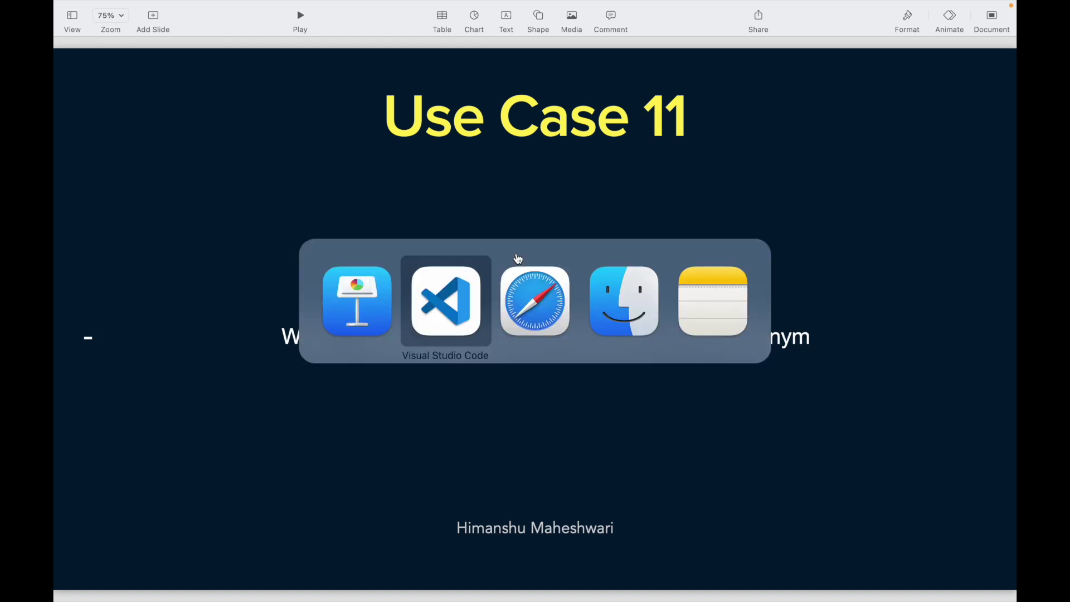
left_click(471, 274)
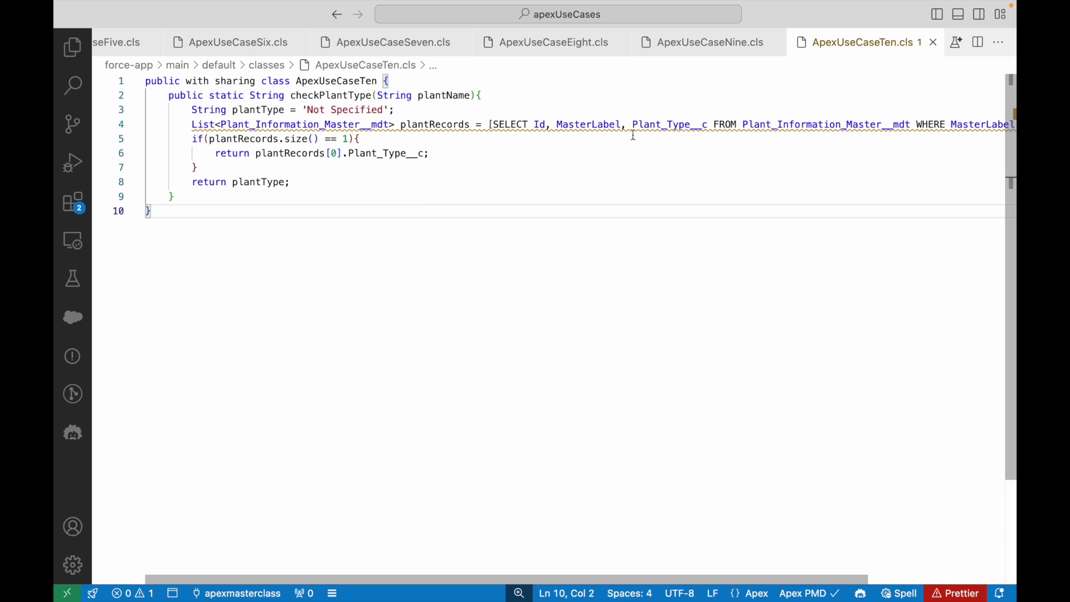
Step: Create a new Apex class named ApexUseCaseEleven with SFDX: Create Apex Class
key("super+shift+p")
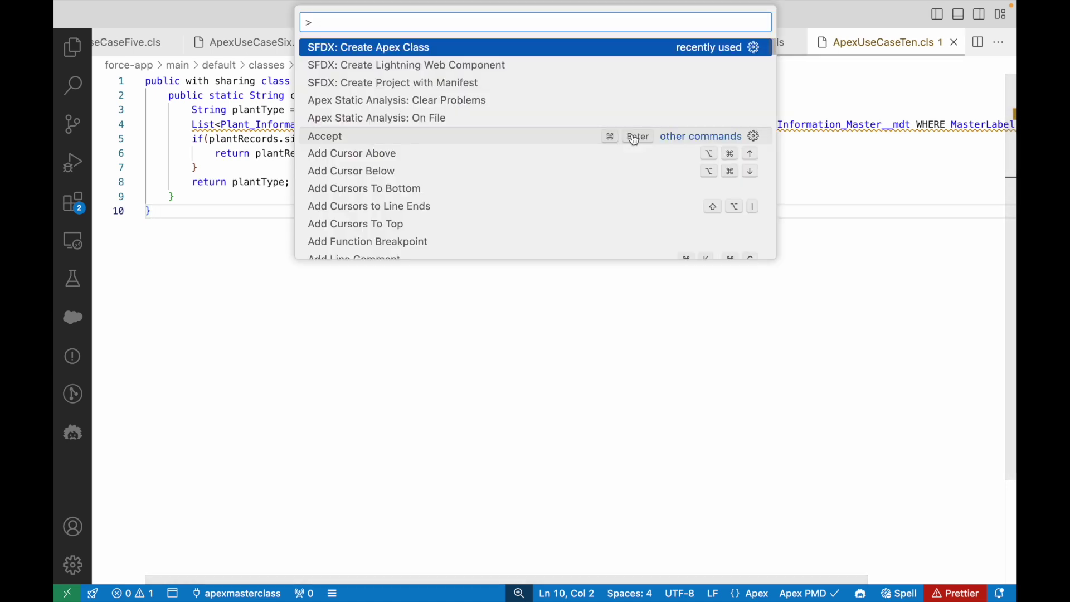
key("Return")
type("ApexUse")
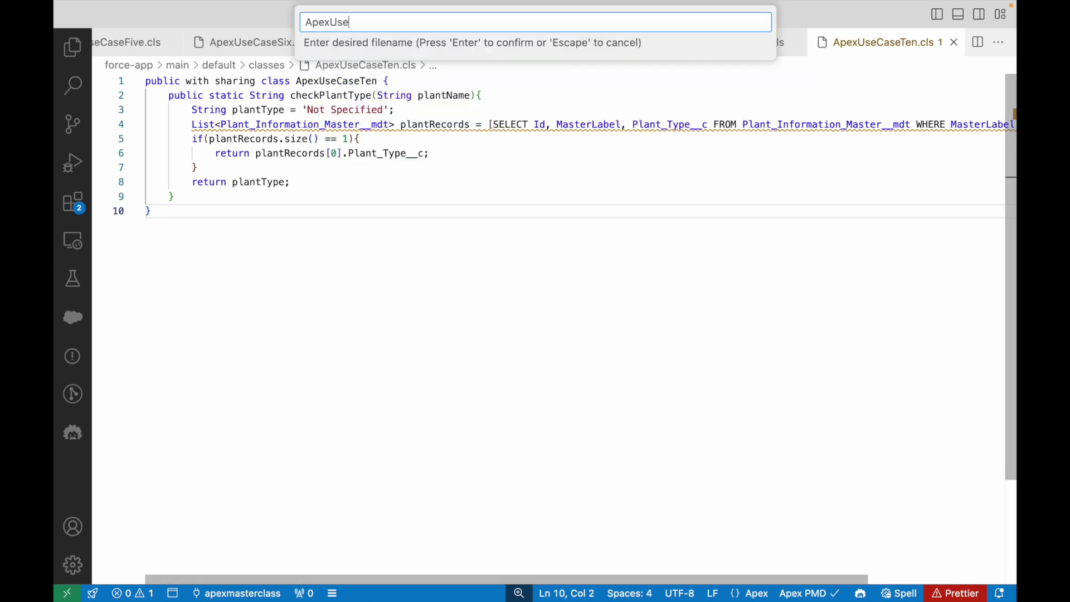
type("CaseEleven")
key("Return")
key("Return")
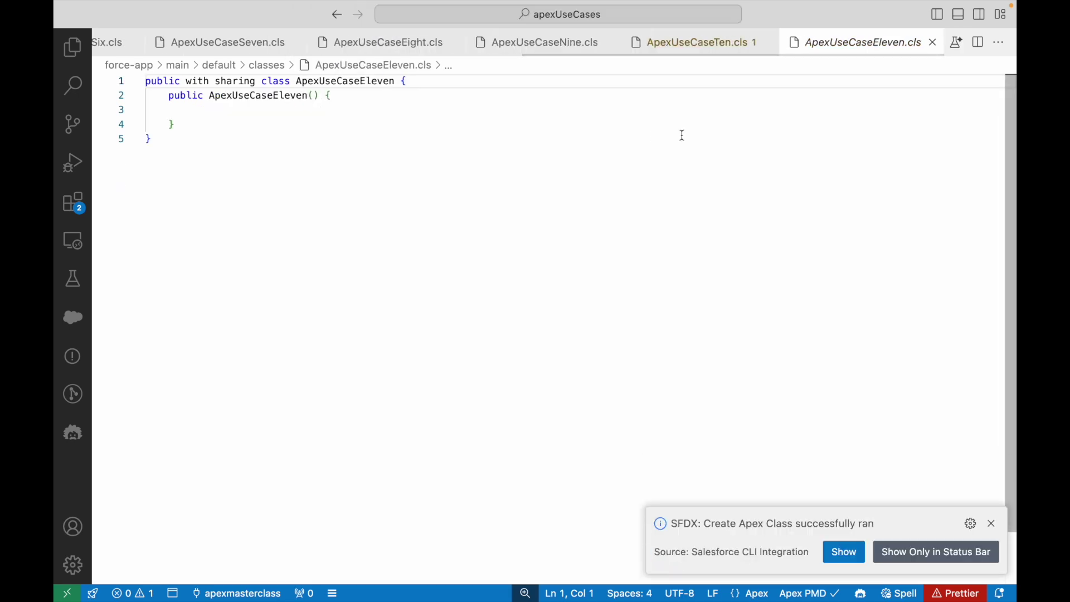
left_click(992, 524)
Step: Delete the generated constructor from the ApexUseCaseEleven class
left_click(172, 96)
key("Left")
left_click(174, 124, "shift")
key("BackSpace")
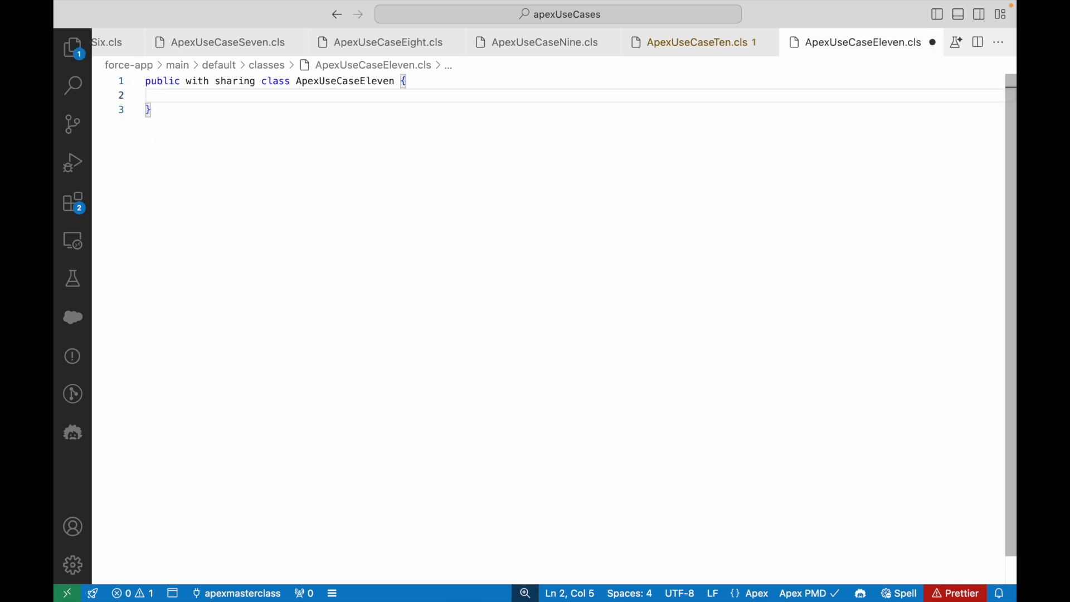
Step: Write the method header public static String checkFullFormForAcronym() with an opening brace
type("public ")
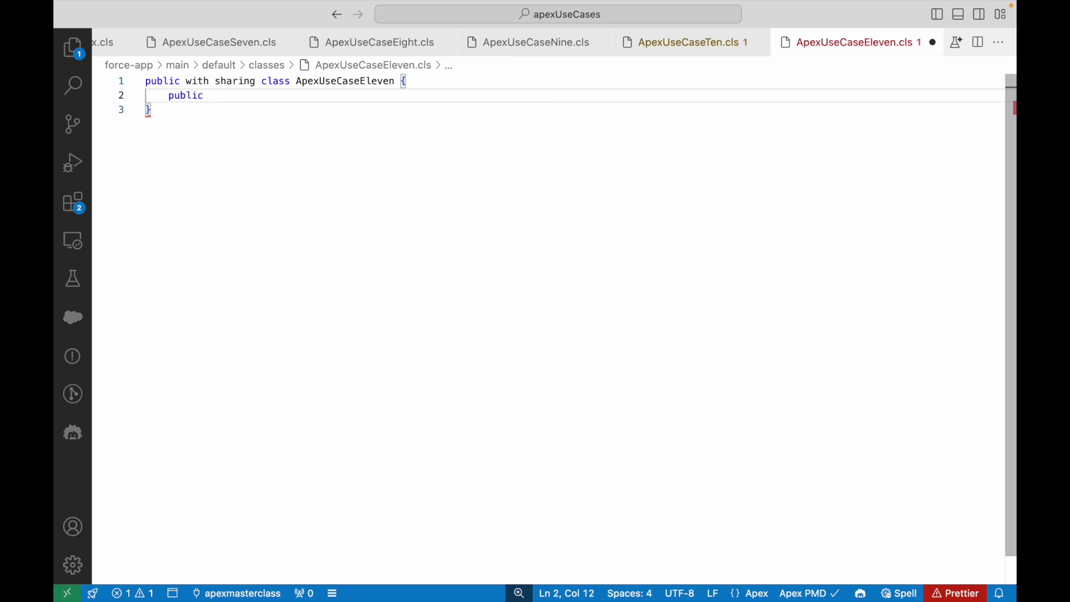
type("static void")
key("BackSpace")
key("BackSpace")
key("BackSpace")
key("BackSpace")
type("String ")
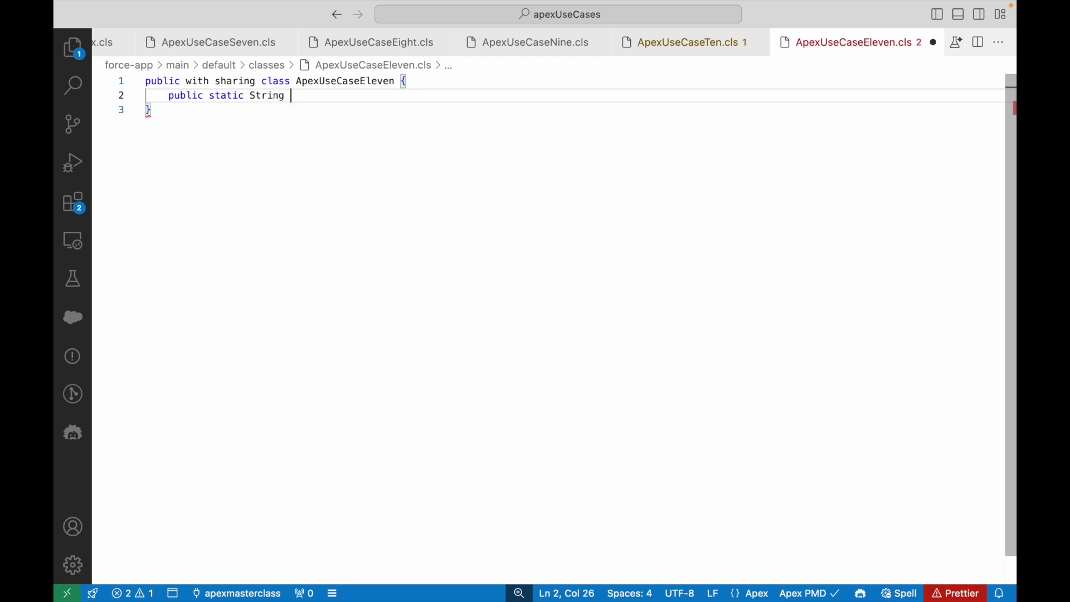
type("checkFull")
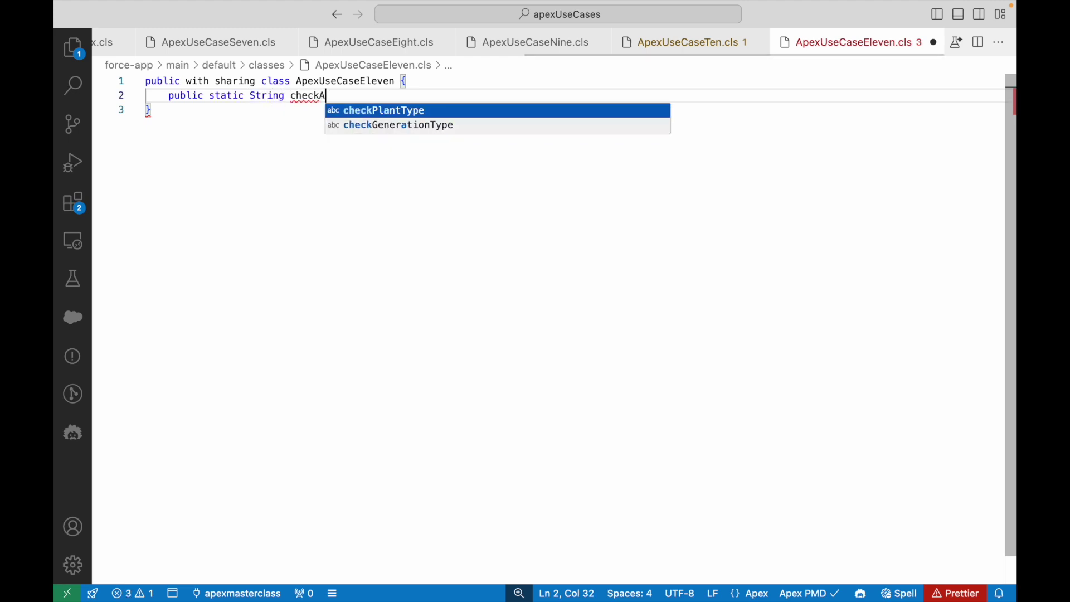
type("Form")
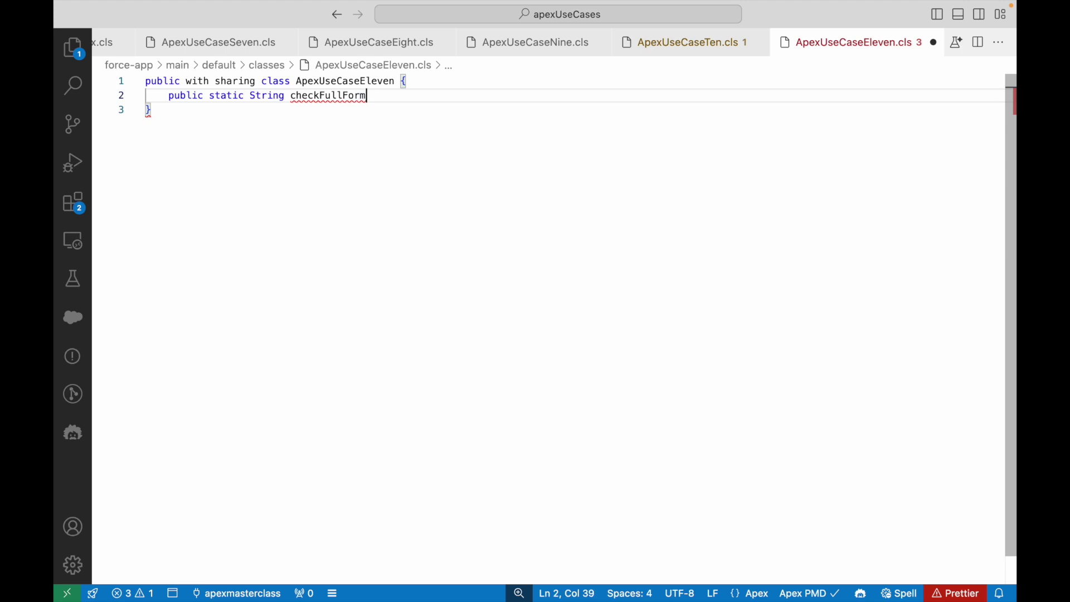
type("ForAcronym(){")
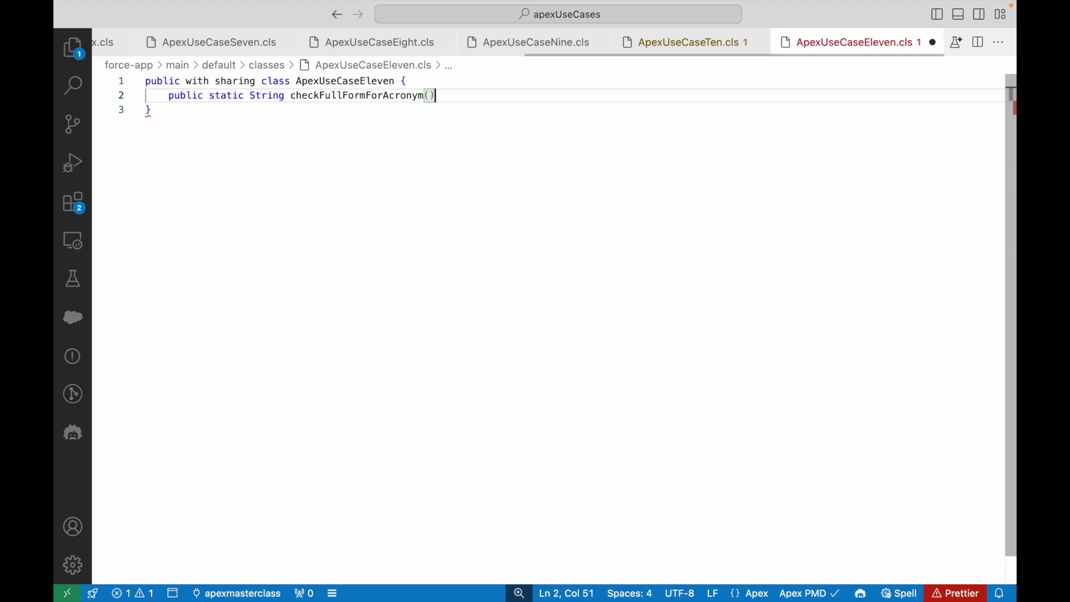
key("Return")
Step: Add the String acronym parameter and begin a comment about storing acronym master data
key("Up")
key("End")
key("Left")
key("Left")
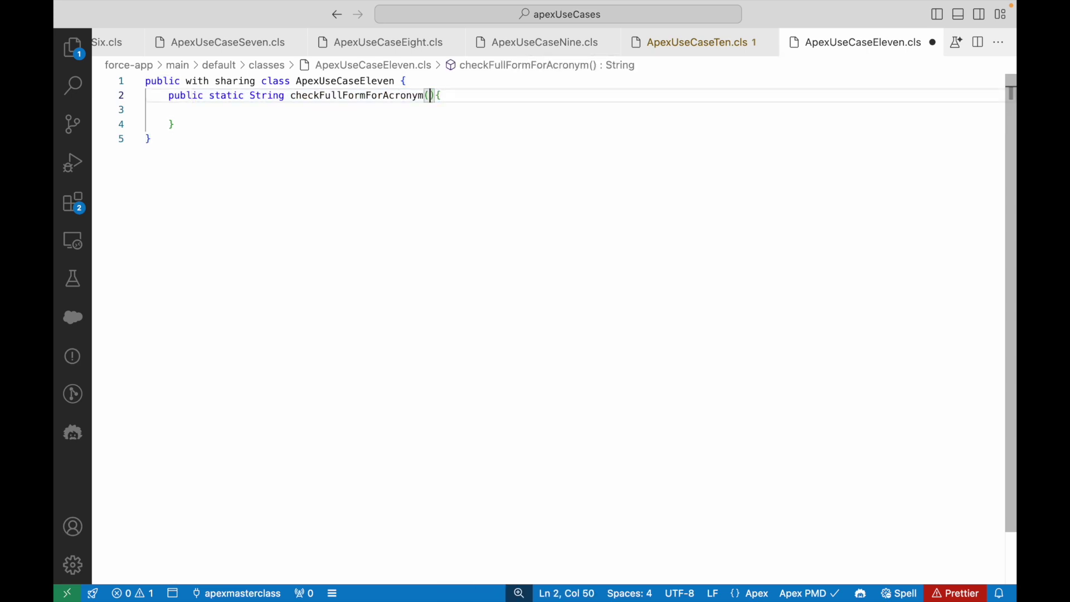
type("String acronym")
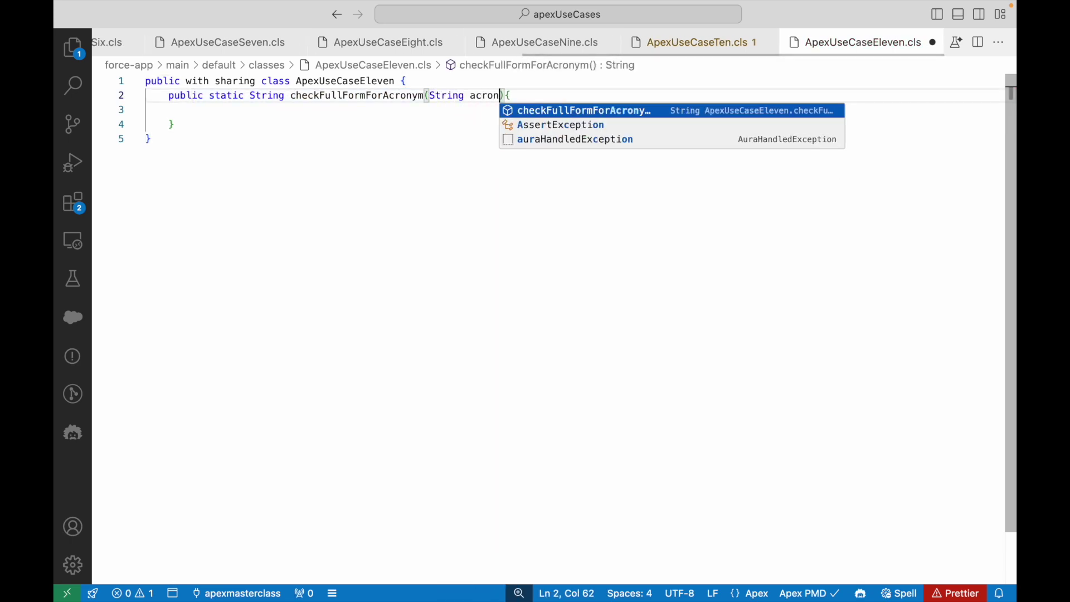
key("BackSpace")
key("BackSpace")
type("ym")
key("Right")
key("Right")
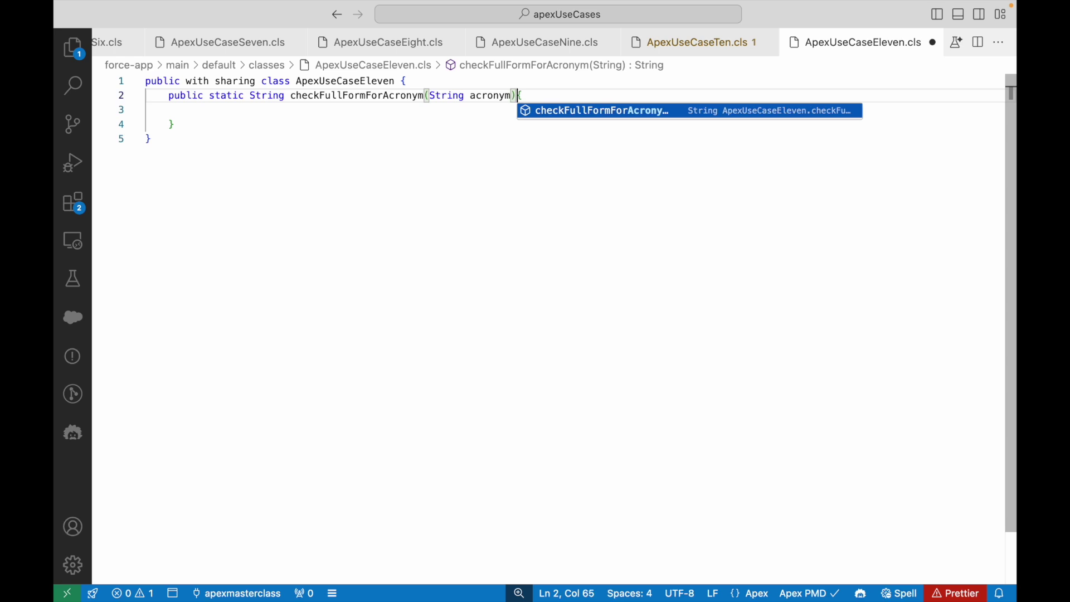
key("Down")
key("Tab")
key("Tab")
type("//")
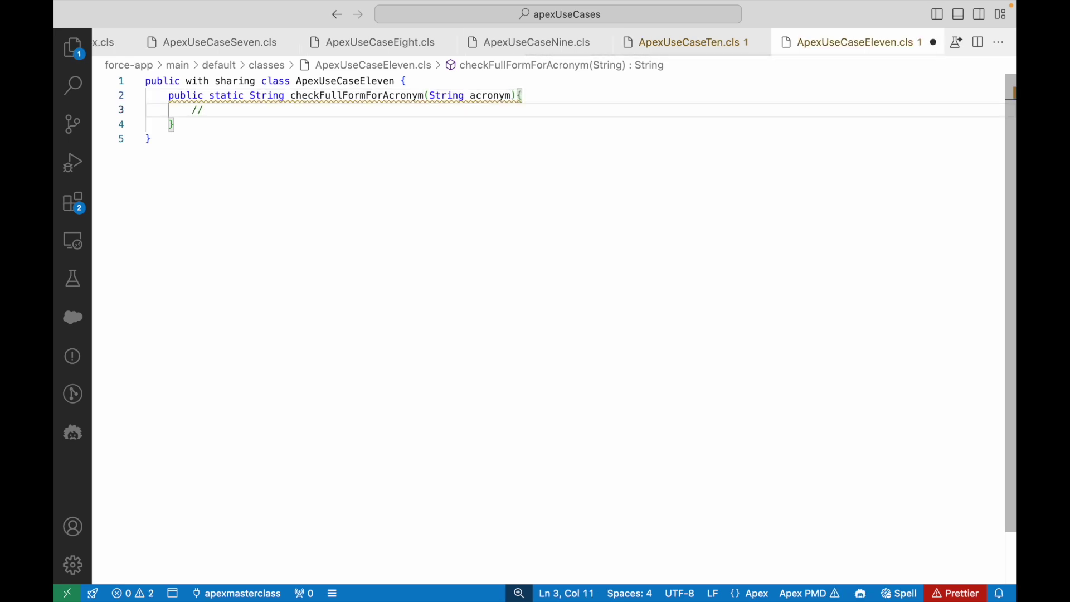
type("store the master data of all ac")
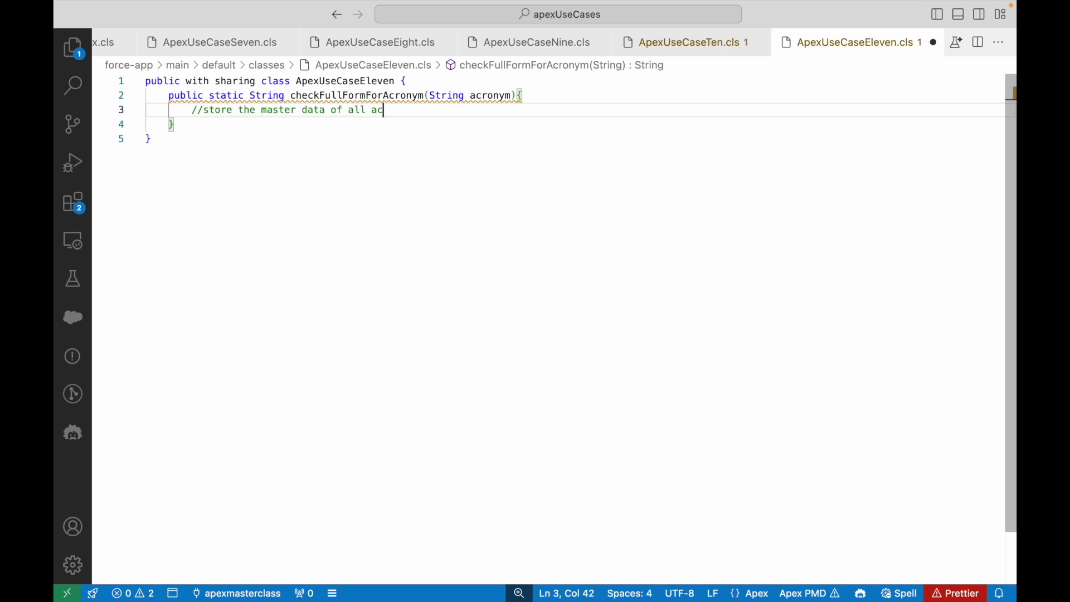
type("ronyms somehwere\\")
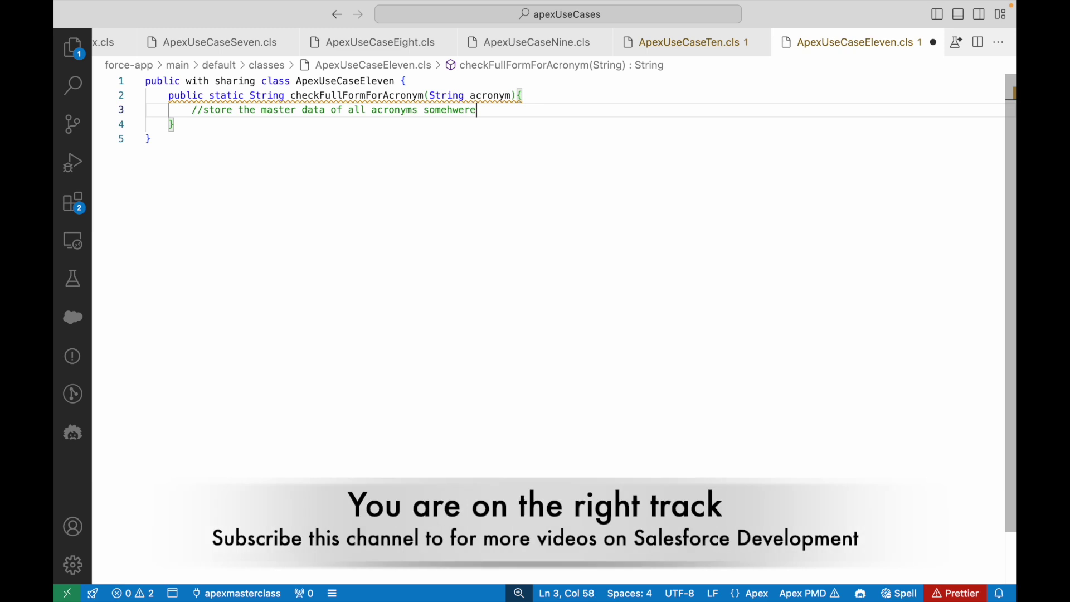
Step: Write comments on storing master data, checking the input acronym, returning its full form; save
key("BackSpace")
key("BackSpace")
key("BackSpace")
key("BackSpace")
key("BackSpace")
key("BackSpace")
type("where")
key("Return")
type("//fetch")
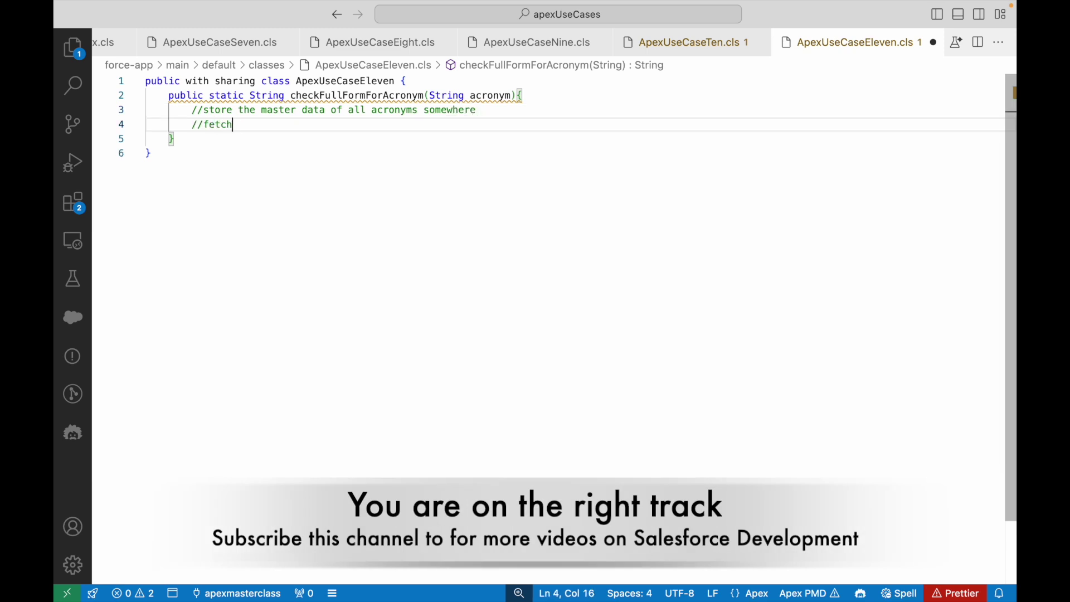
type(" them and find w")
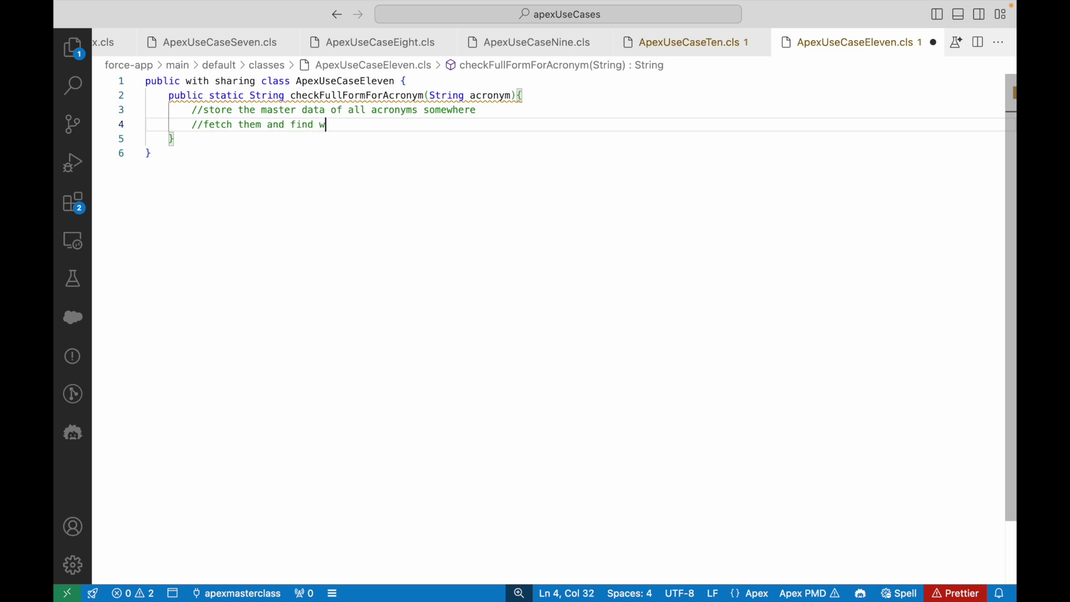
key("BackSpace")
type("if the acronym user has input exi")
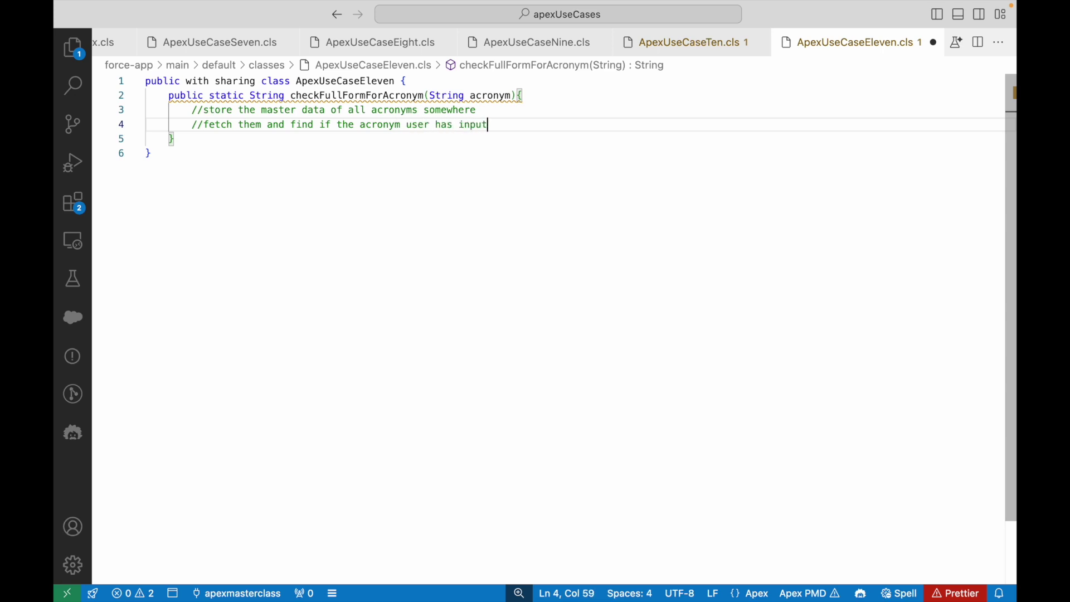
type("sts in our master data")
key("Return")
type("//")
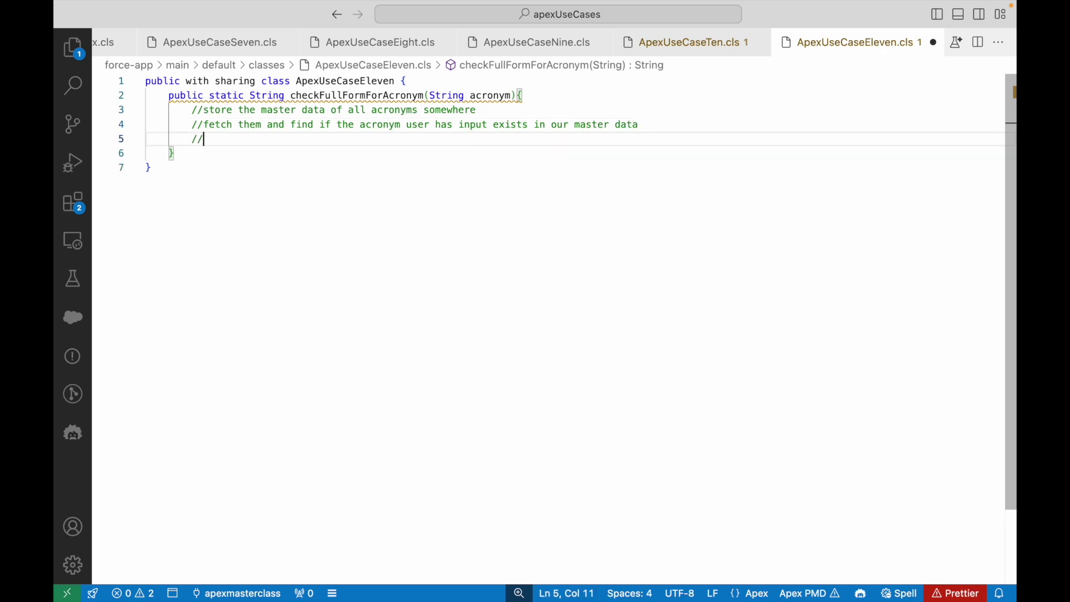
type("if it does, return")
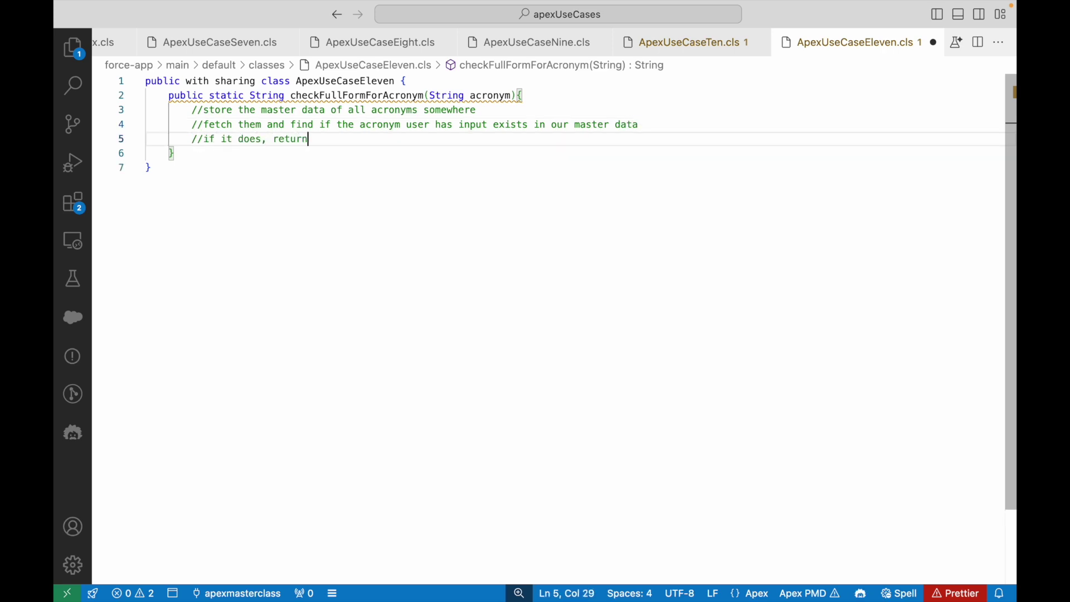
type(" the full form")
key("Return")
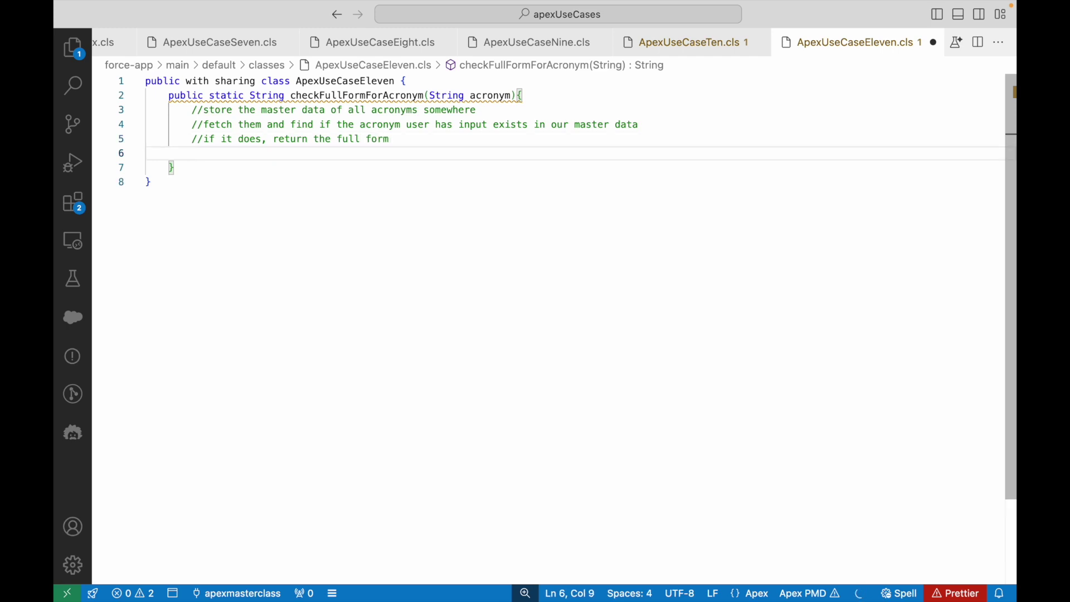
key("super+s")
key("Up")
key("Up")
key("Up")
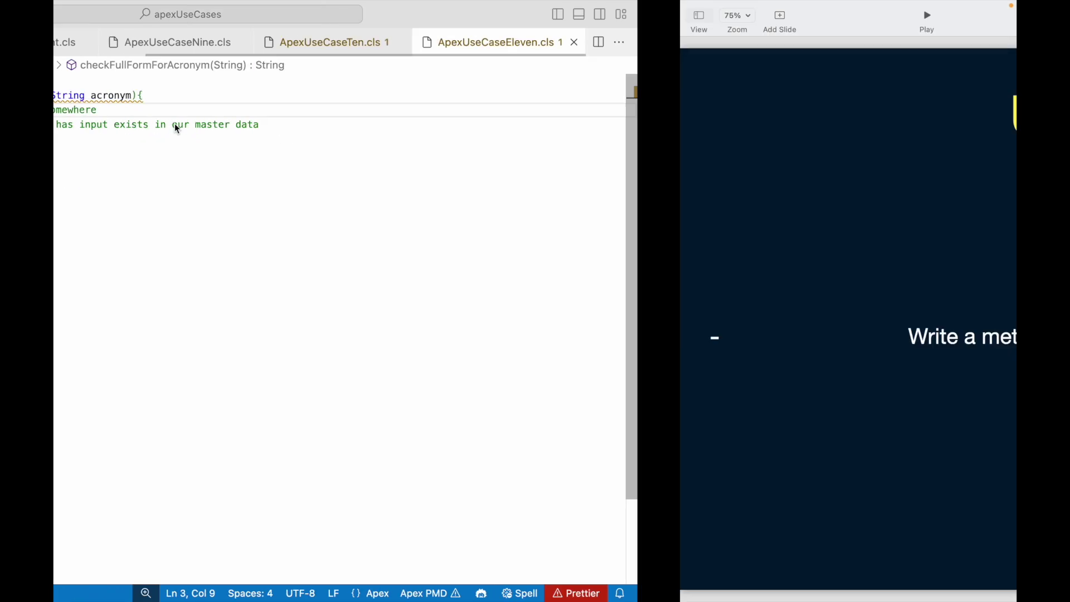
Step: In Safari's Salesforce Setup, find 'custom sett' in Quick Find and open Custom Settings
key("super+Tab")
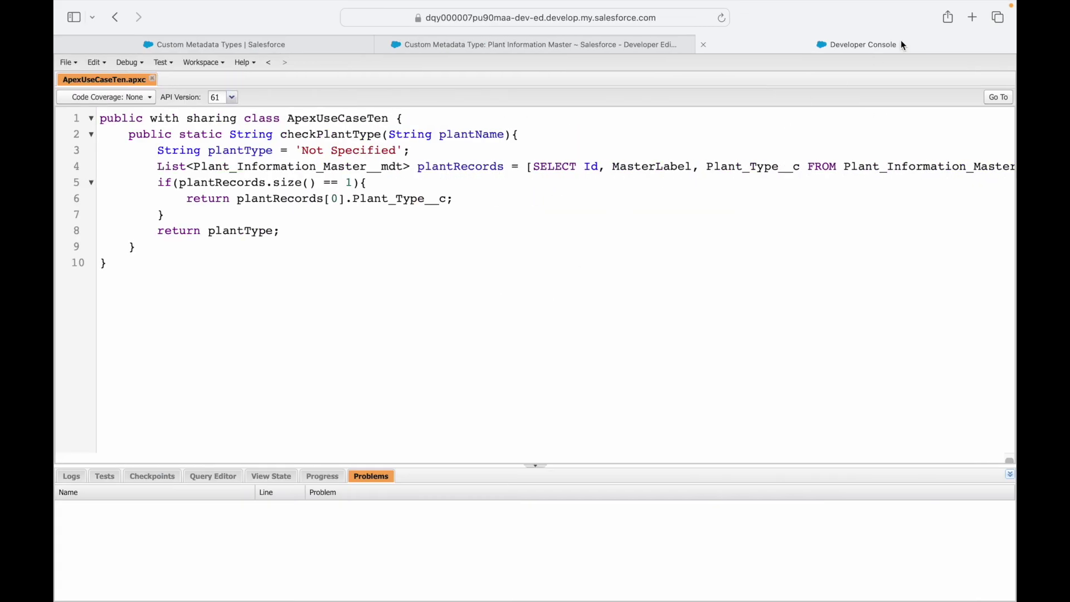
left_click(575, 43)
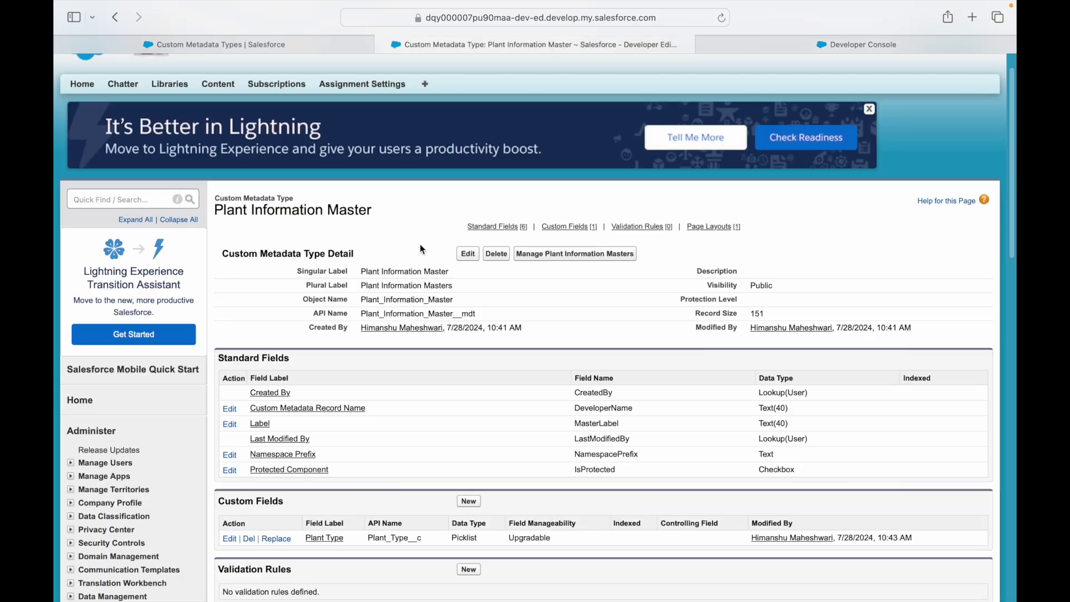
left_click(146, 200)
type("custom sett")
left_click(133, 288)
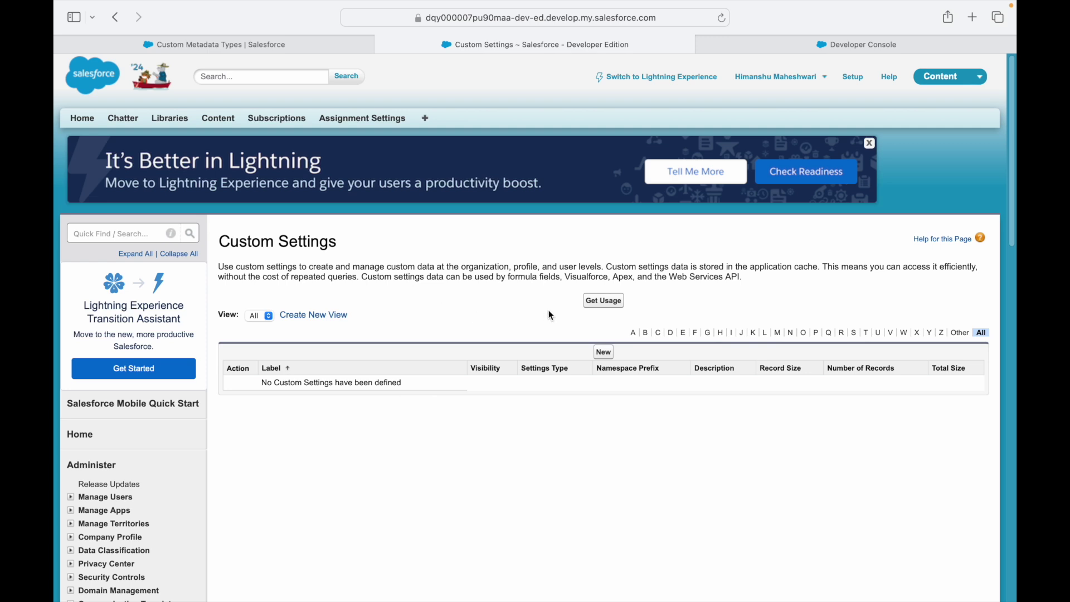
Step: Create a Public custom setting labelled Acronym Master with object name Acronym_Master and save it
left_click(603, 352)
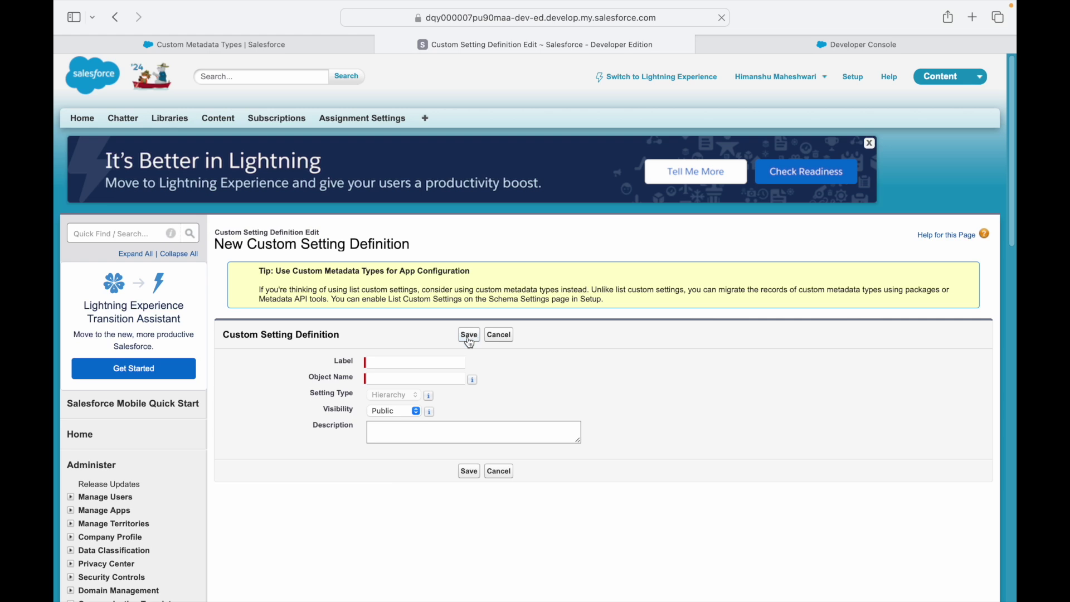
left_click(414, 361)
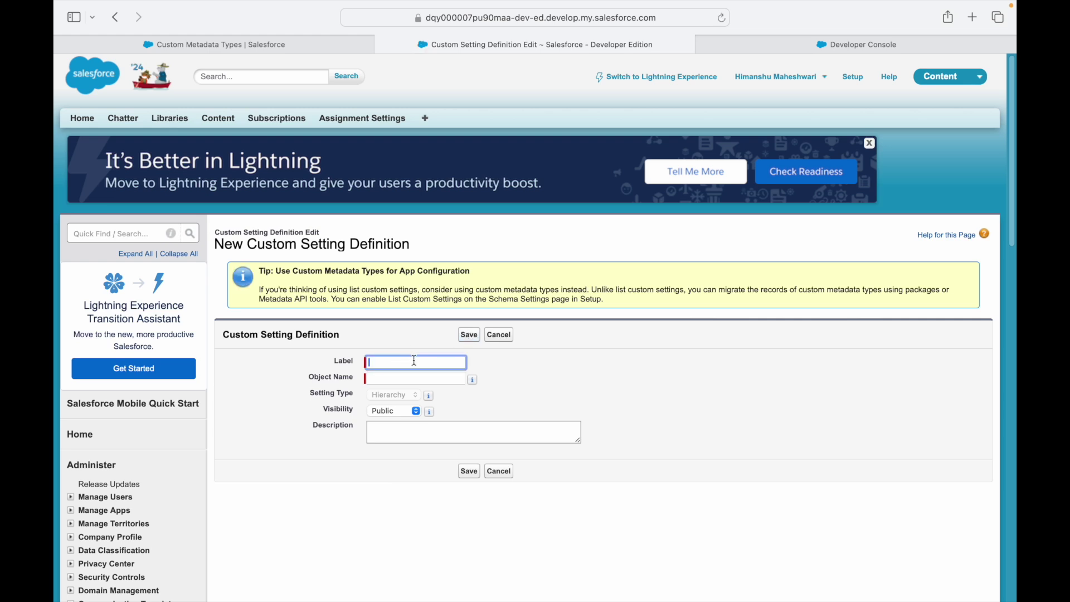
type("Acronym Master")
key("Tab")
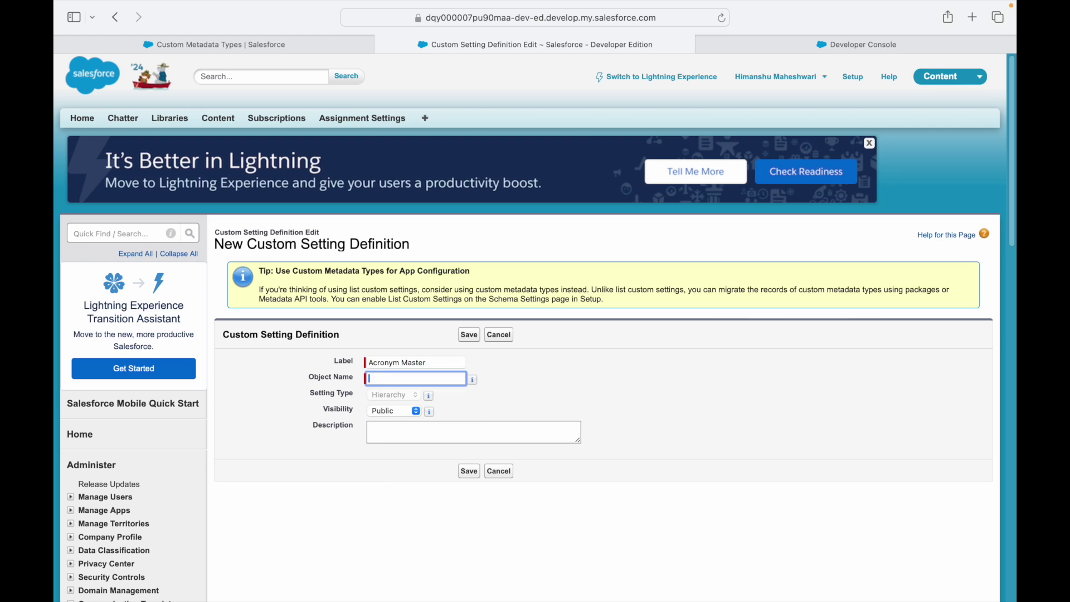
type("Acronym Master")
key("Tab")
left_click(398, 409)
left_click(396, 411)
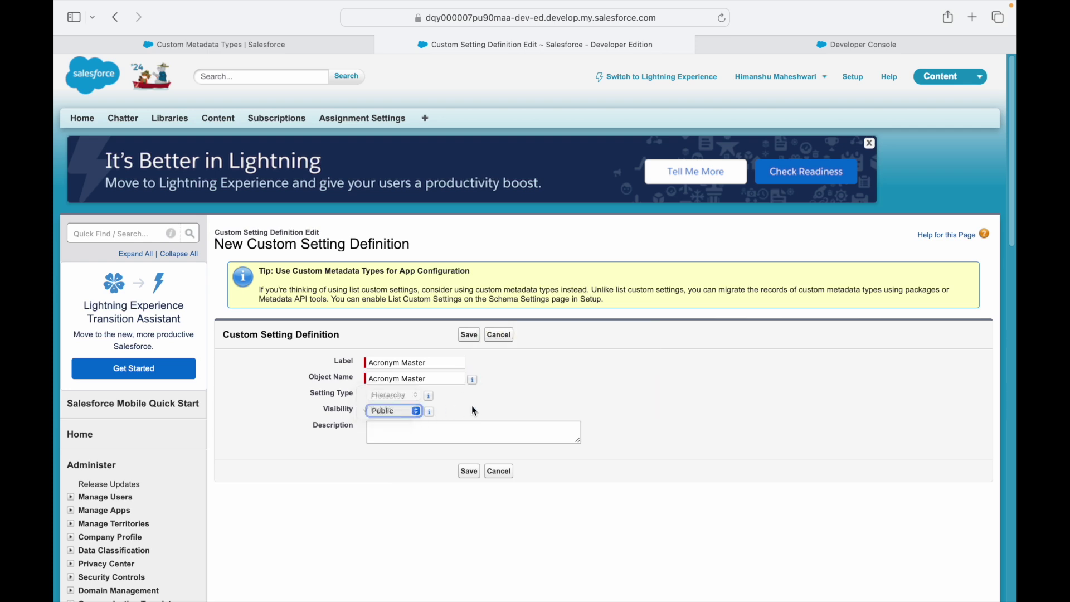
left_click(469, 335)
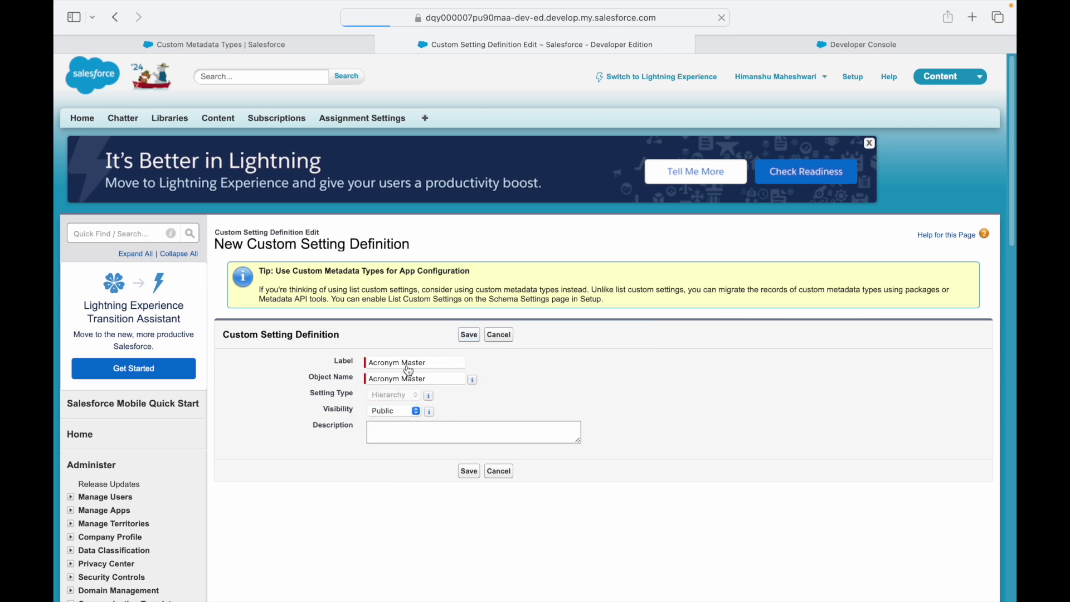
left_click(402, 409)
key("BackSpace")
type("_")
left_click(469, 335)
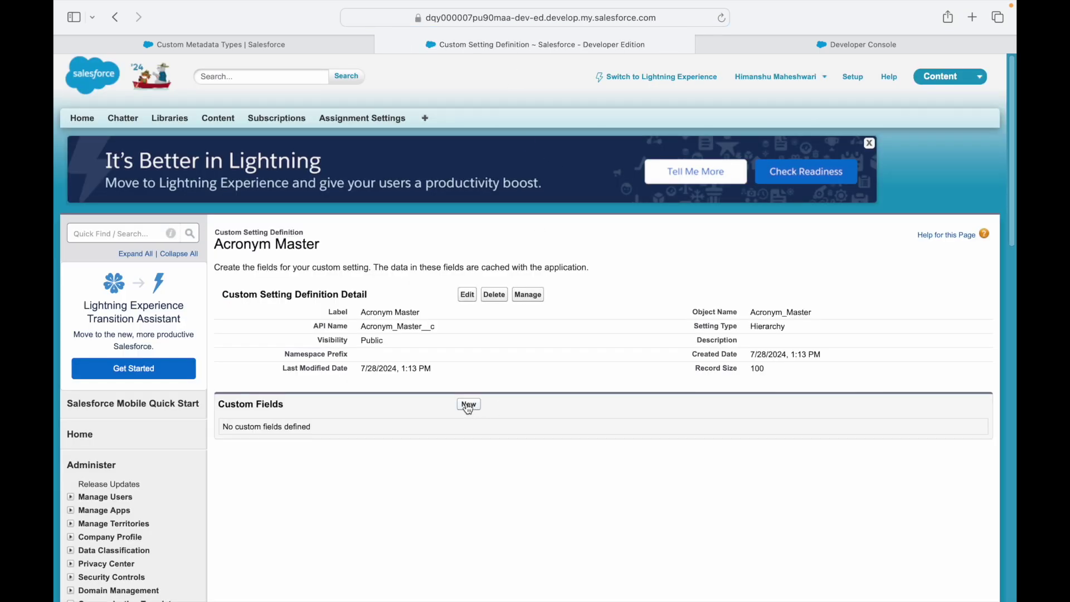
Step: Start a new Acronym Master data record and inspect its Profile location type
left_click(529, 299)
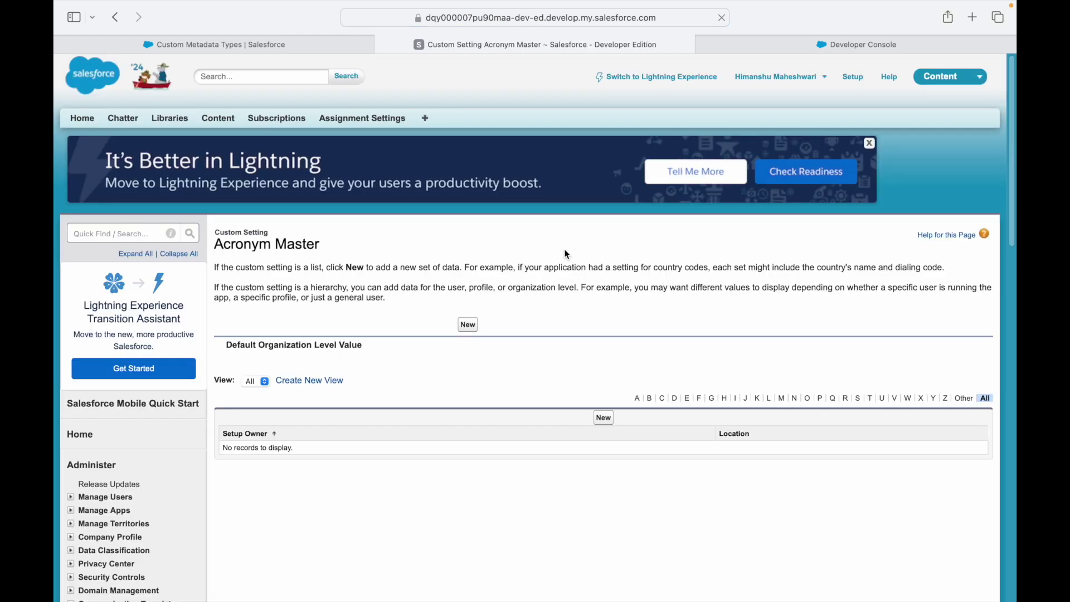
left_click(605, 423)
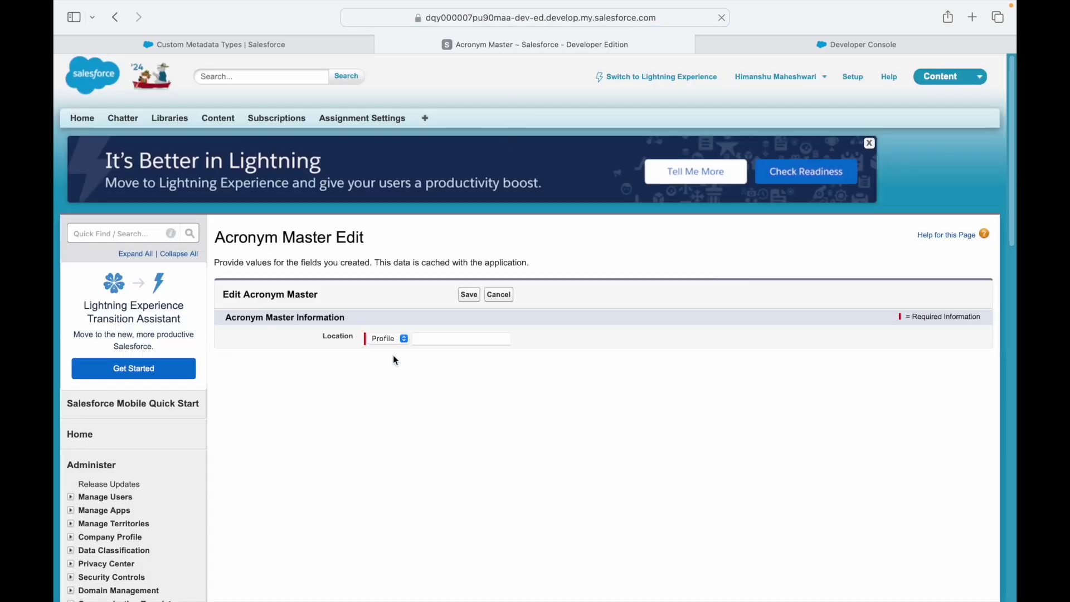
left_click(382, 338)
left_click(385, 337)
left_click_drag(298, 262, 427, 260)
left_click(493, 260)
left_click_drag(506, 259, 330, 258)
left_click(320, 268)
left_click(384, 339)
left_click(375, 339)
Step: Search 'custom setti' in Quick Find and return to the Custom Settings list
left_click(124, 234)
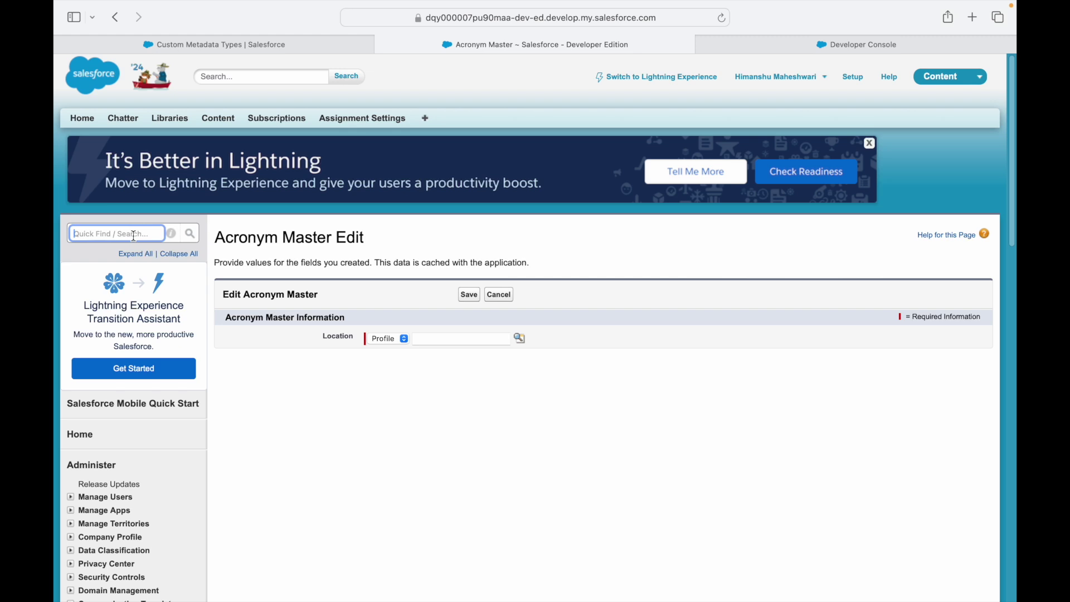
type("custom setting")
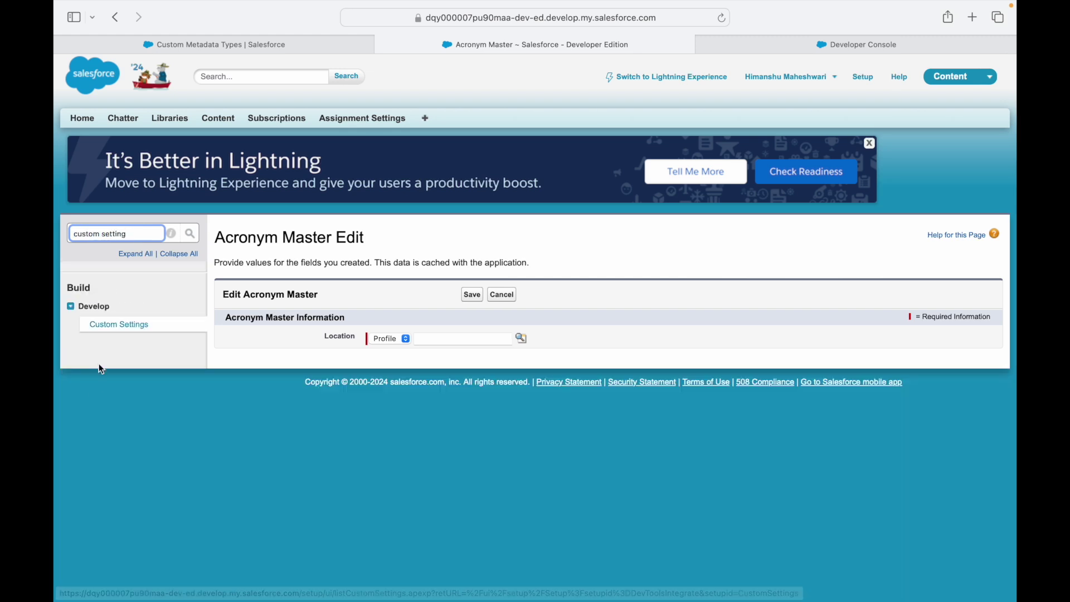
left_click(114, 324)
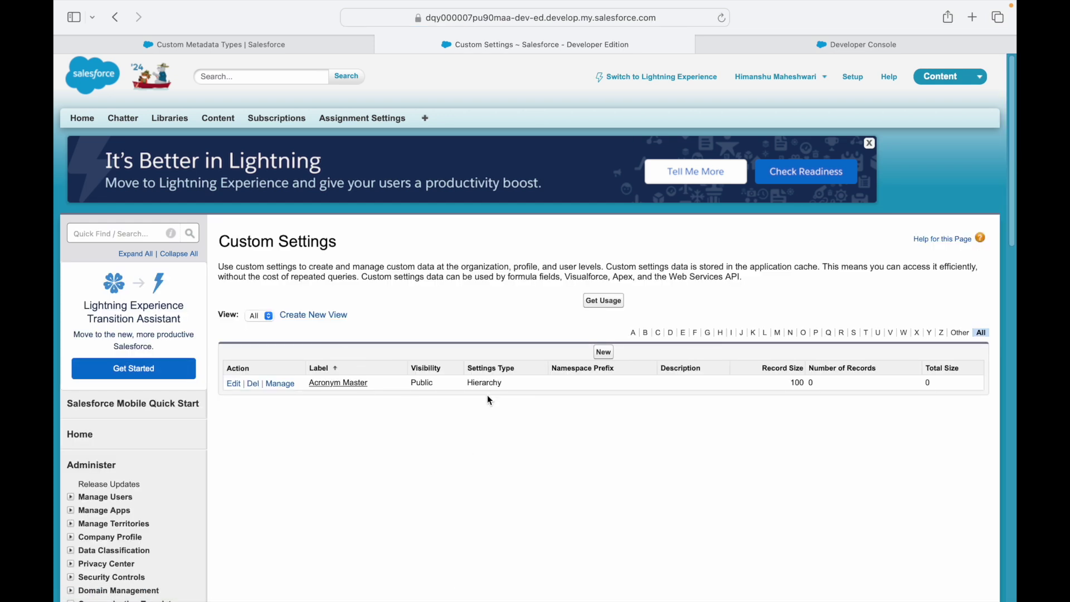
Step: Open the Acronym Master setting definition, note its Hierarchy type, and start editing it
left_click_drag(502, 383, 468, 382)
left_click(466, 435)
left_click(338, 383)
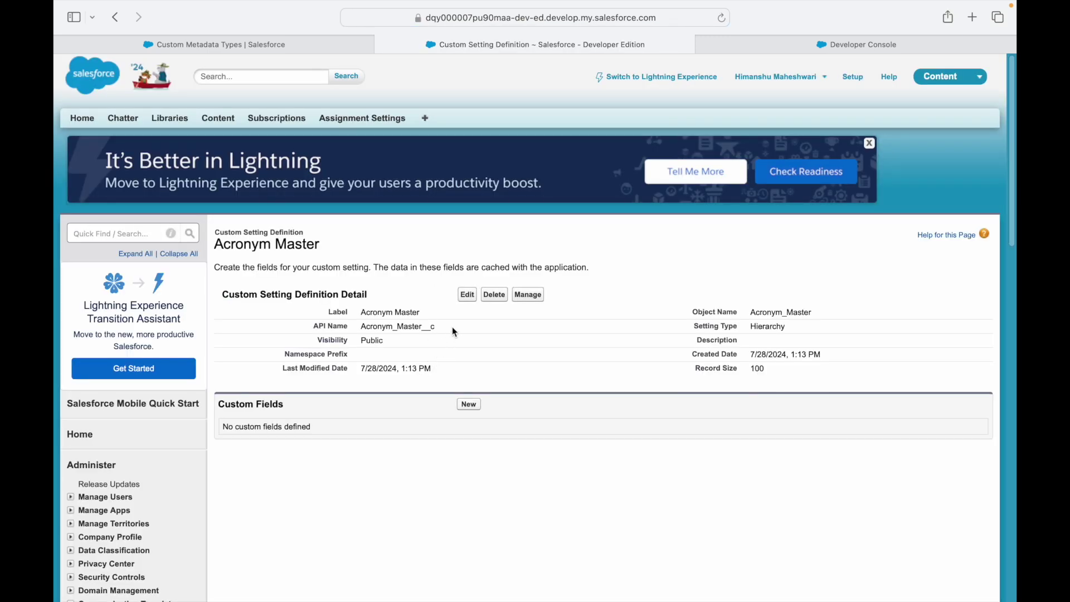
left_click_drag(759, 328, 751, 328)
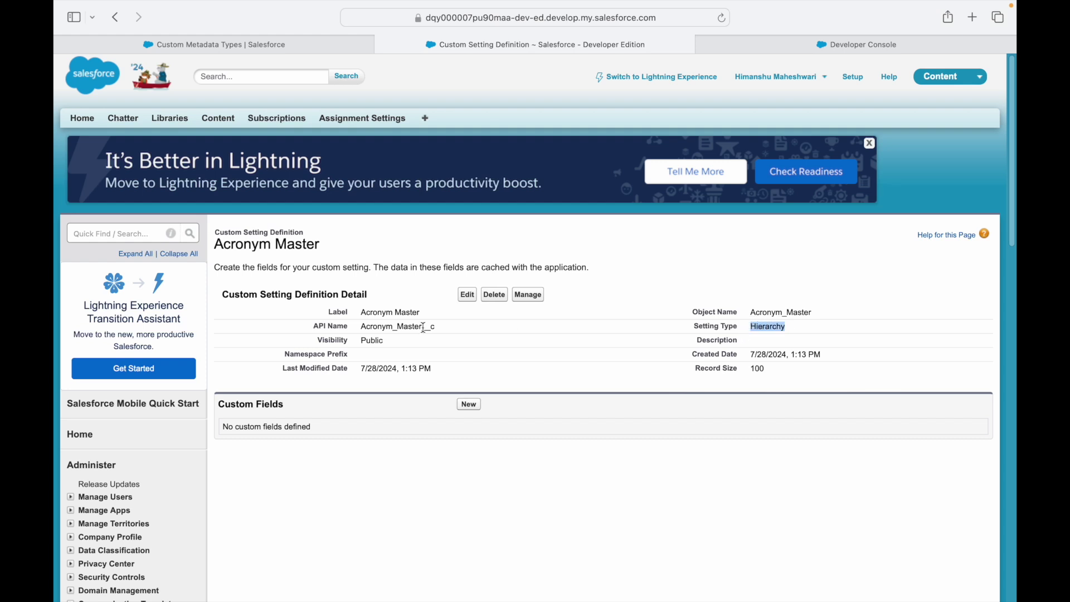
left_click(465, 299)
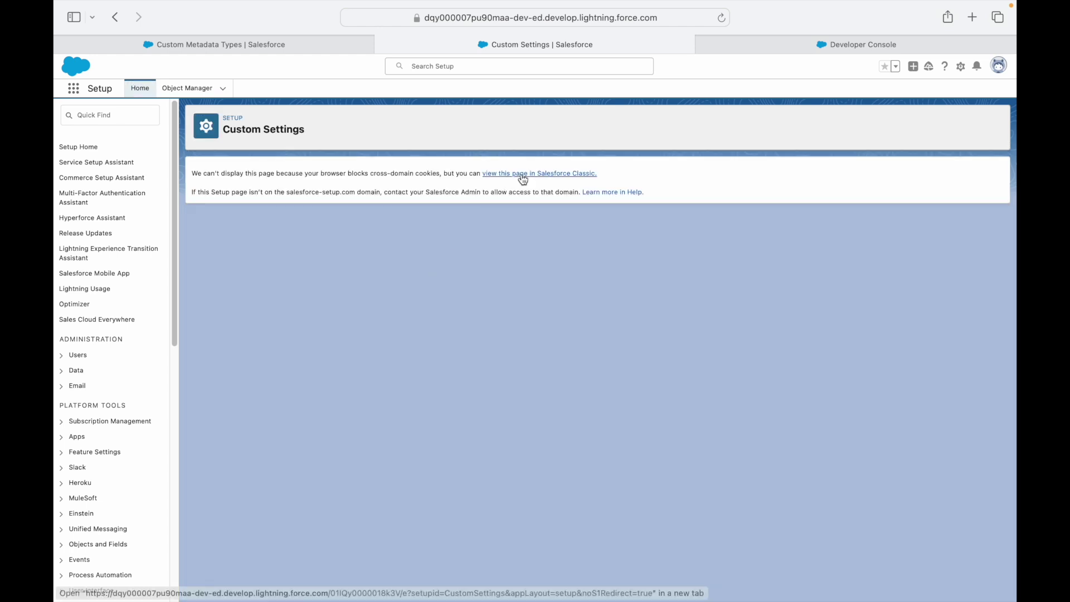
Step: View the Acronym Master edit form in Salesforce Classic and check its locked Hierarchy setting type
left_click(528, 176)
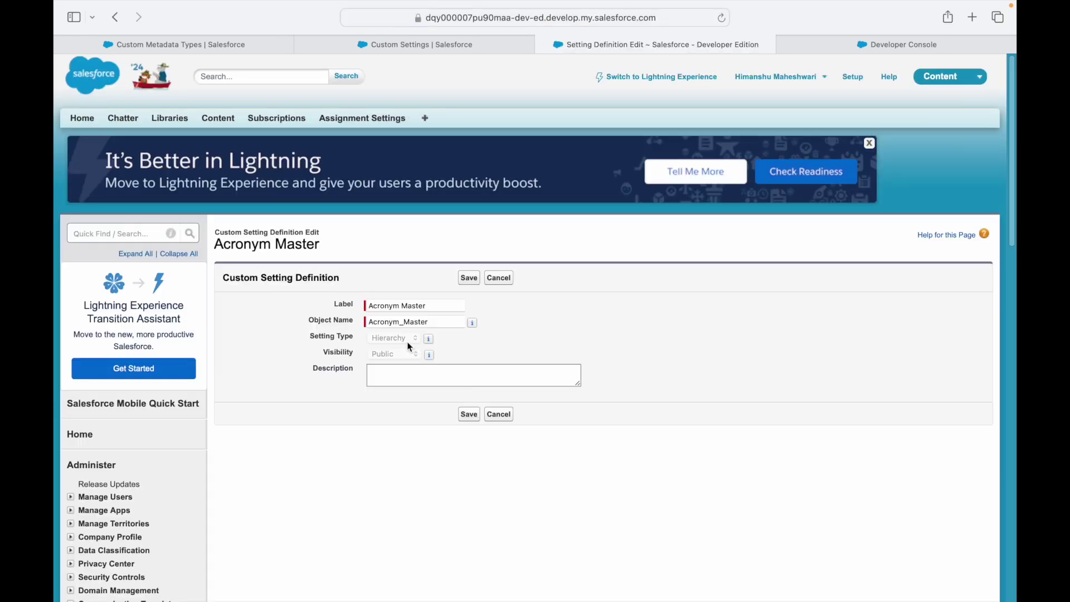
mouse_move(431, 340)
left_click(127, 238)
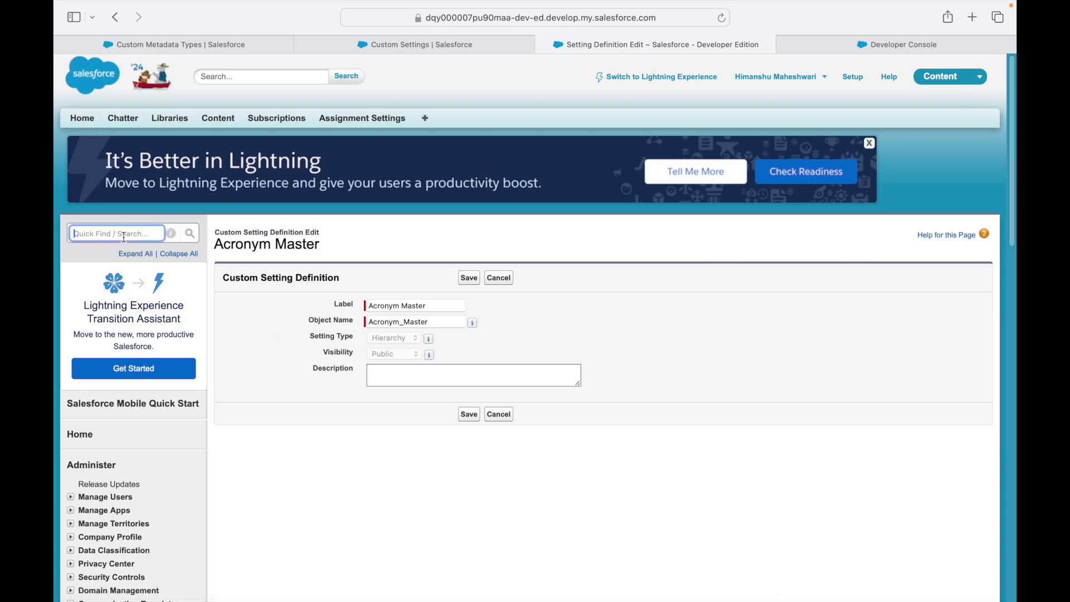
Step: Search Google in a new tab for 'enable list custom settings'
left_click(973, 17)
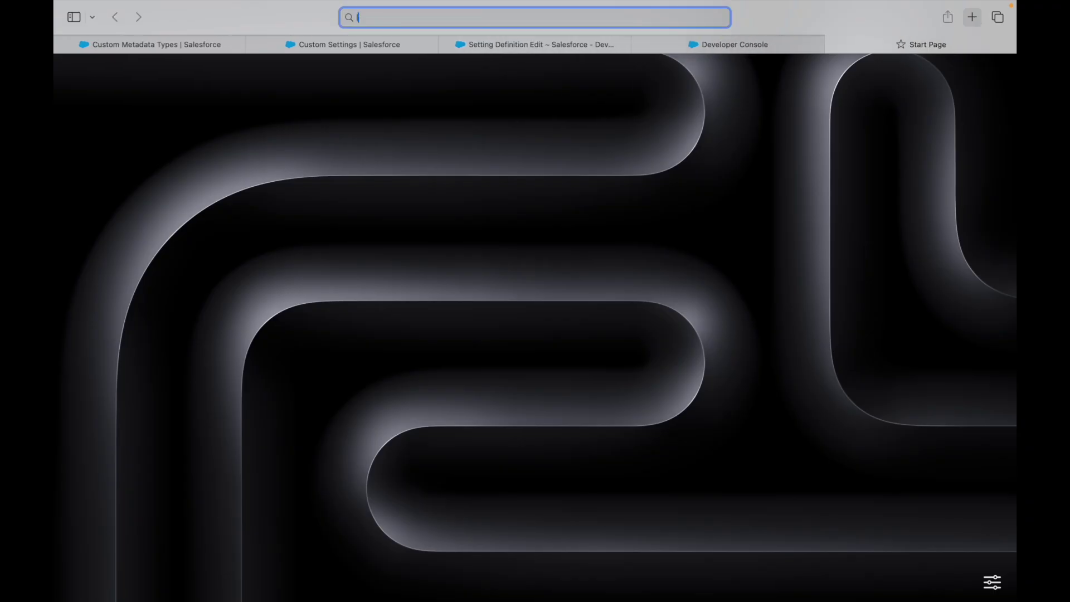
type("list custom settings")
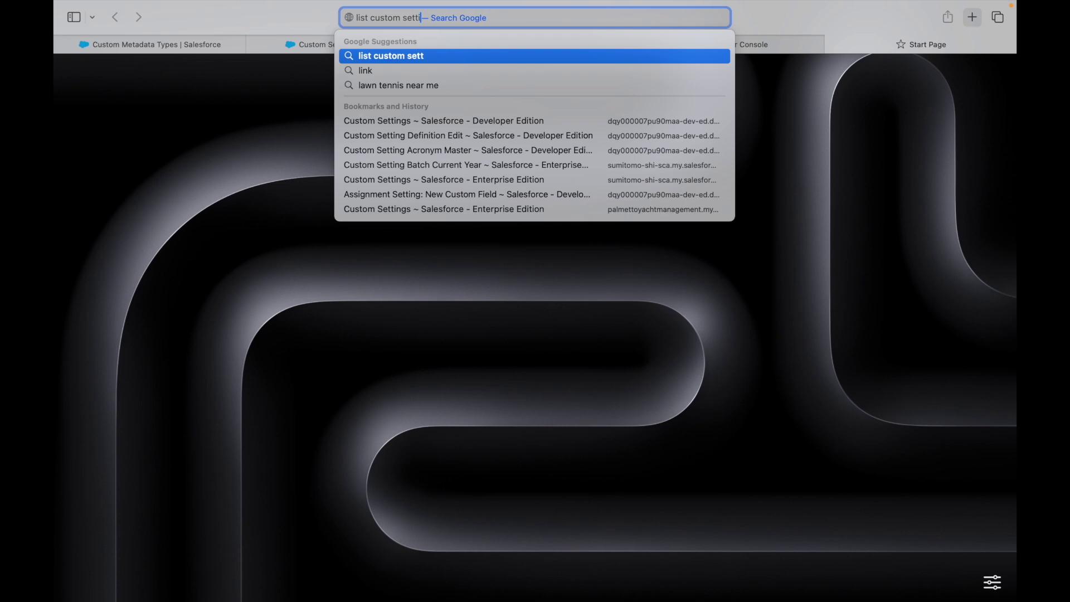
key("super+Left")
type("enable")
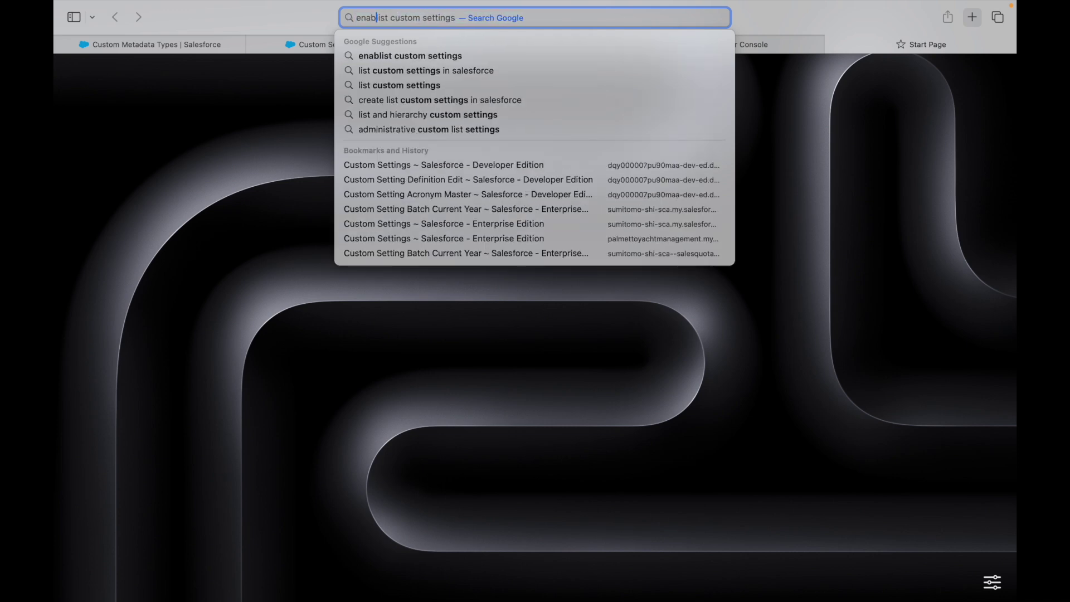
key("Return")
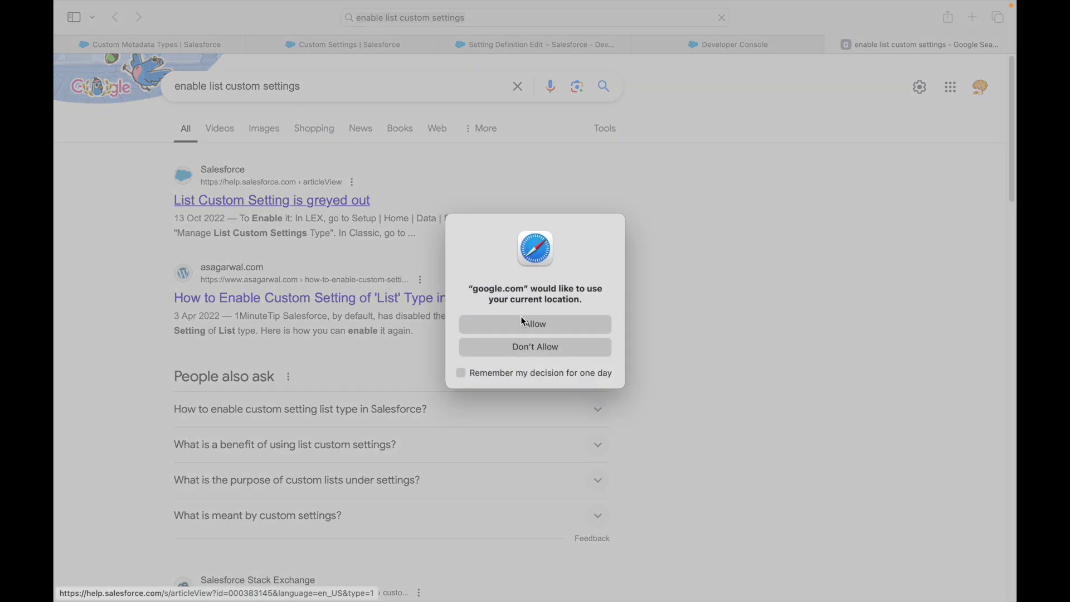
left_click(524, 324)
Step: Skim the result snippets and open the 'List Custom Setting is greyed out' help article
double_click(257, 218)
left_click_drag(357, 218, 512, 219)
left_click(513, 219)
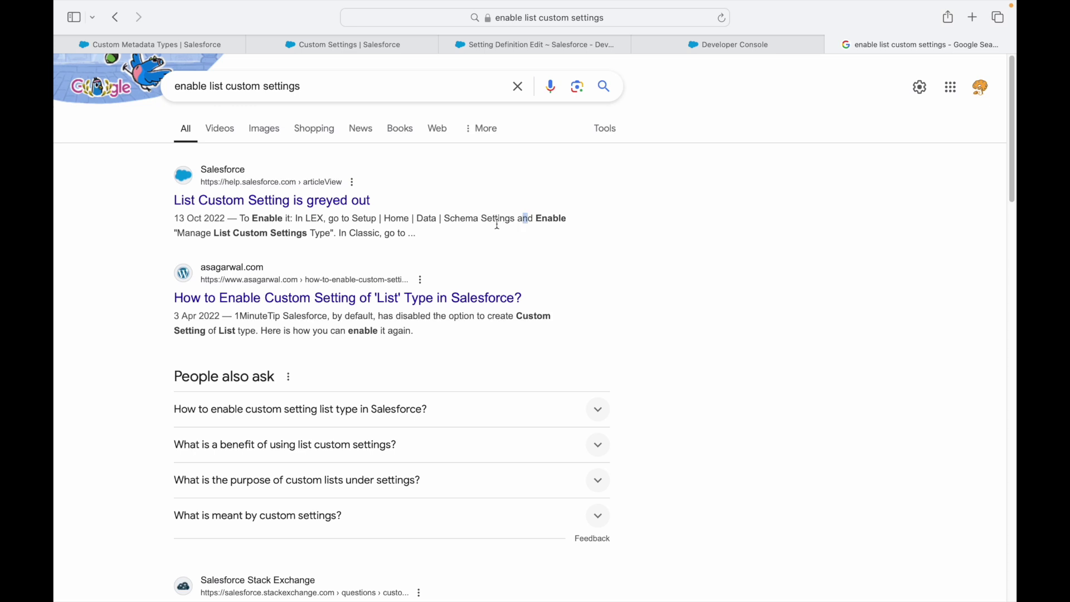
left_click_drag(195, 233, 262, 233)
left_click(282, 233)
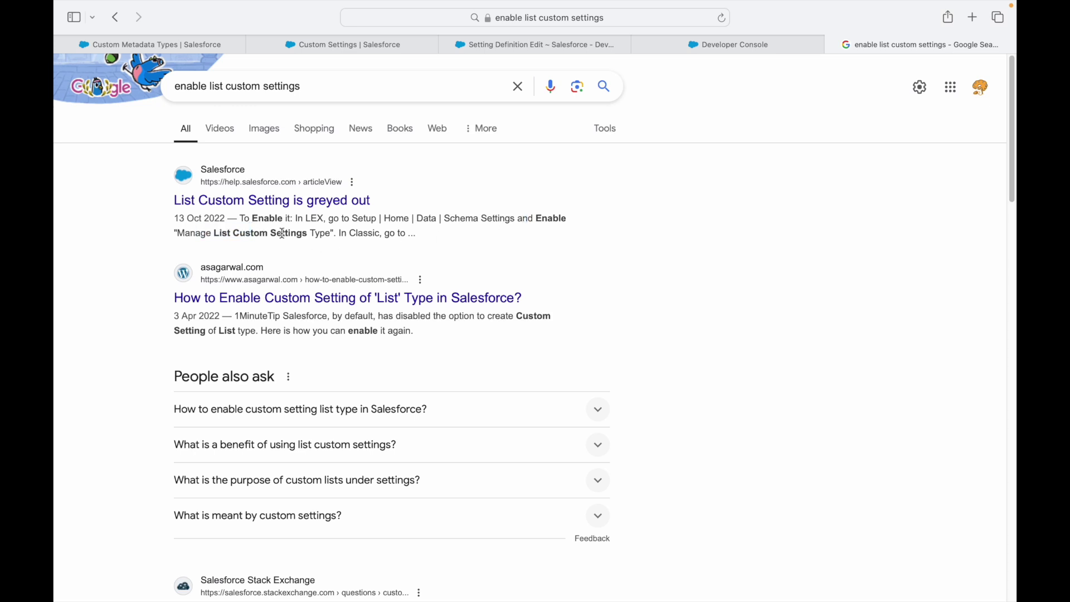
left_click(287, 205)
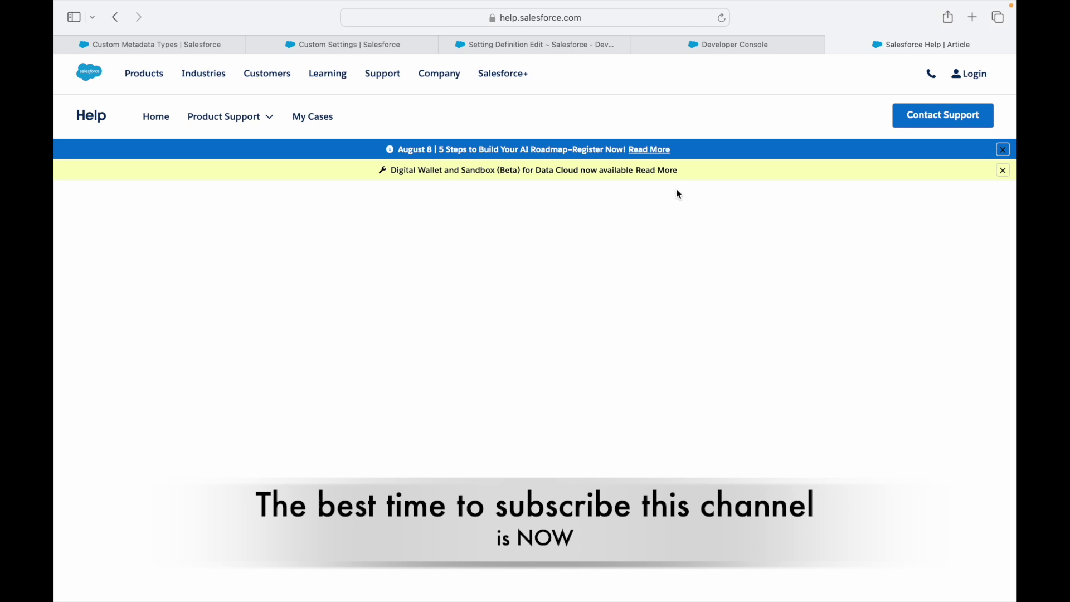
Step: Read the resolution: enable Manage List Custom Settings Type under Schema Settings
scroll(424, 430, "down", 4)
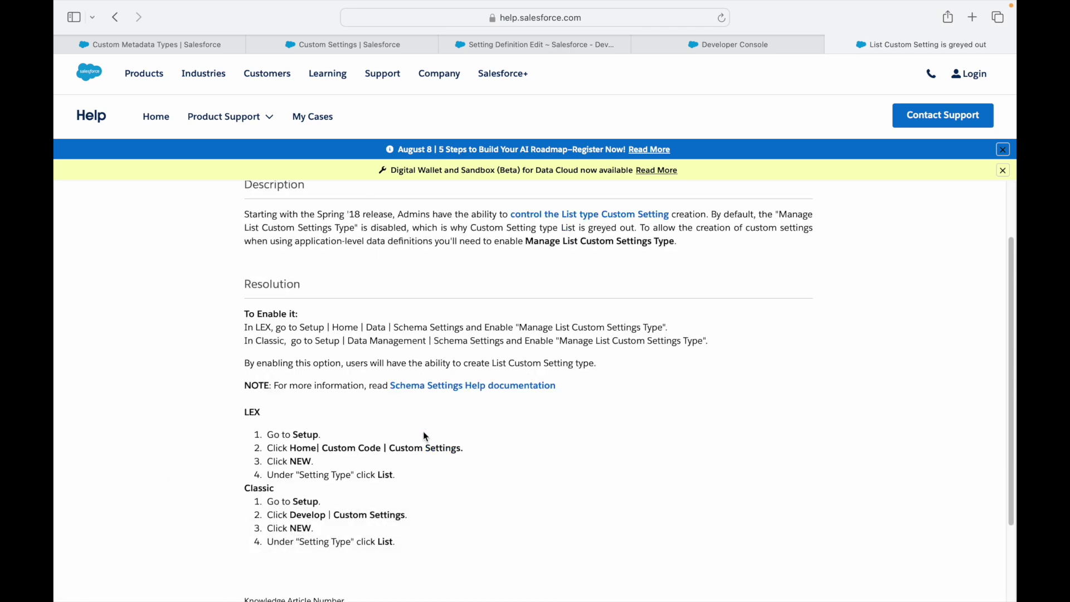
left_click_drag(333, 476, 412, 476)
left_click(412, 477)
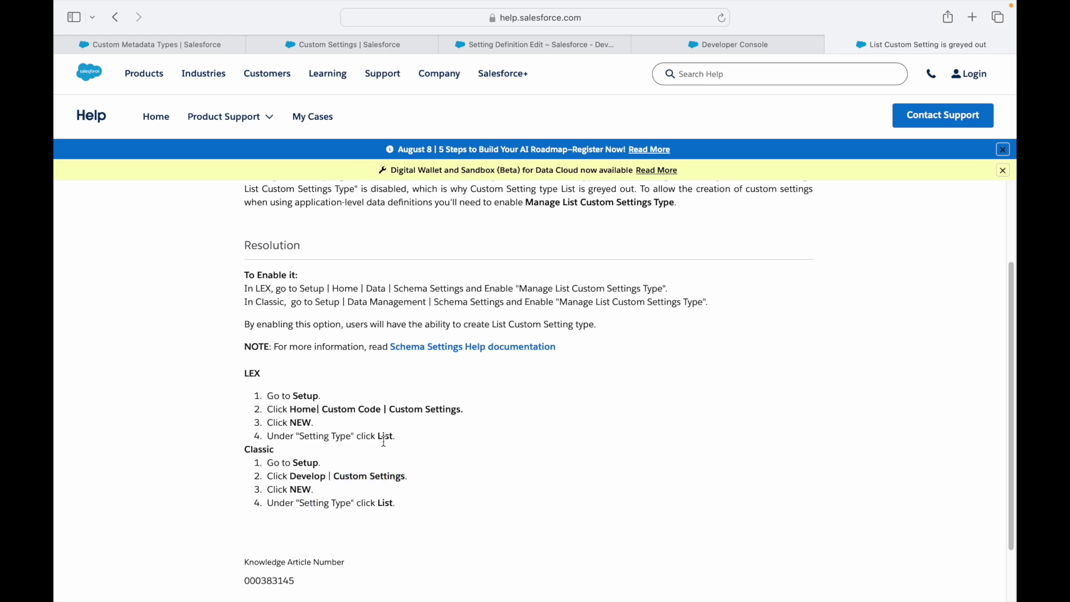
scroll(379, 457, "up", 1)
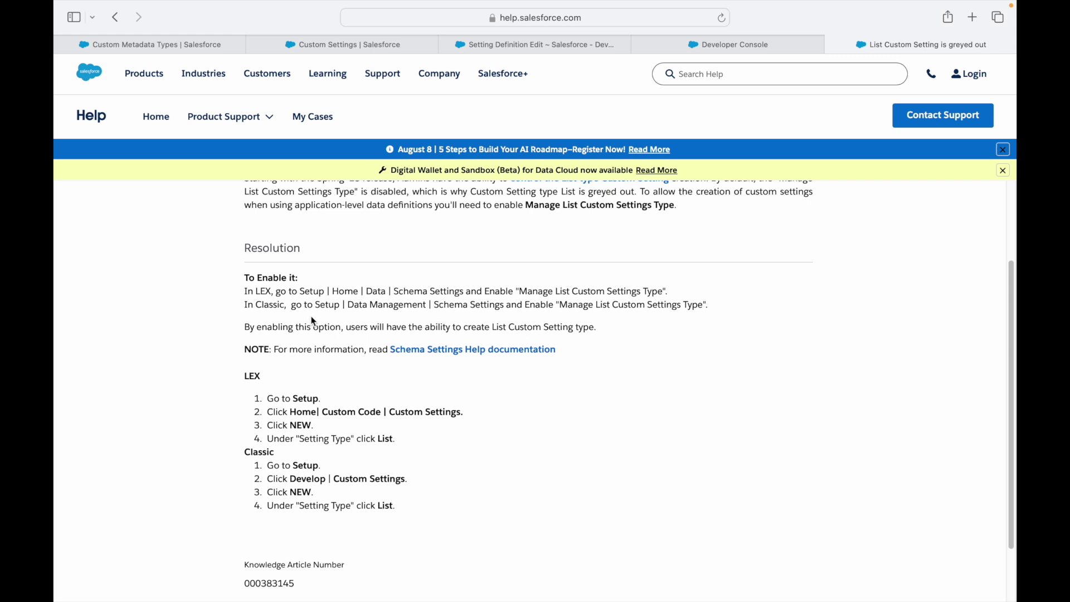
left_click_drag(281, 295, 652, 290)
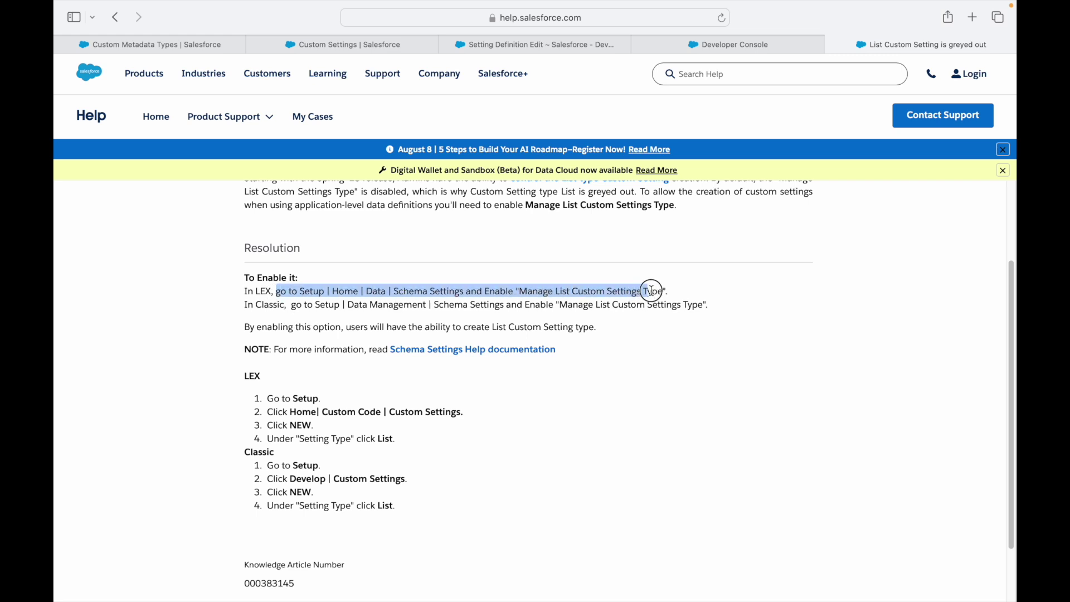
left_click(669, 292)
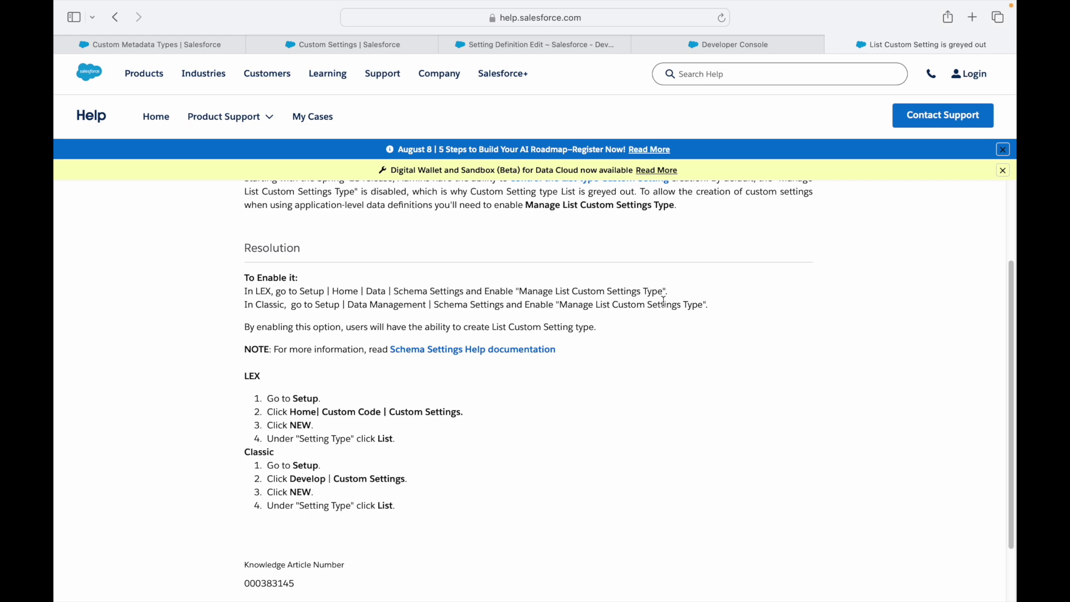
left_click(577, 292)
left_click_drag(517, 292, 658, 293)
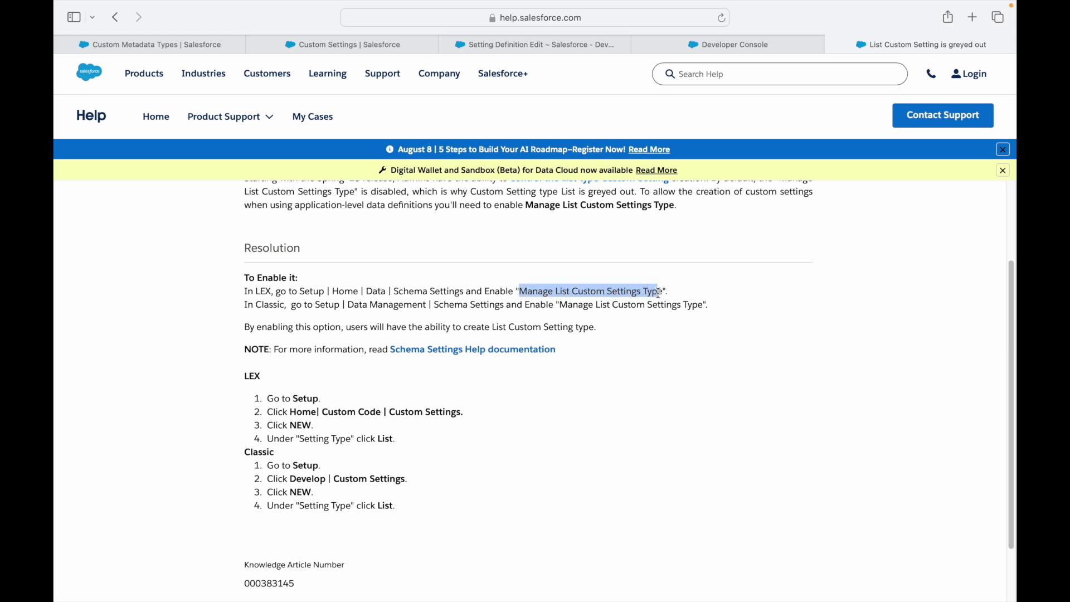
left_click(725, 45)
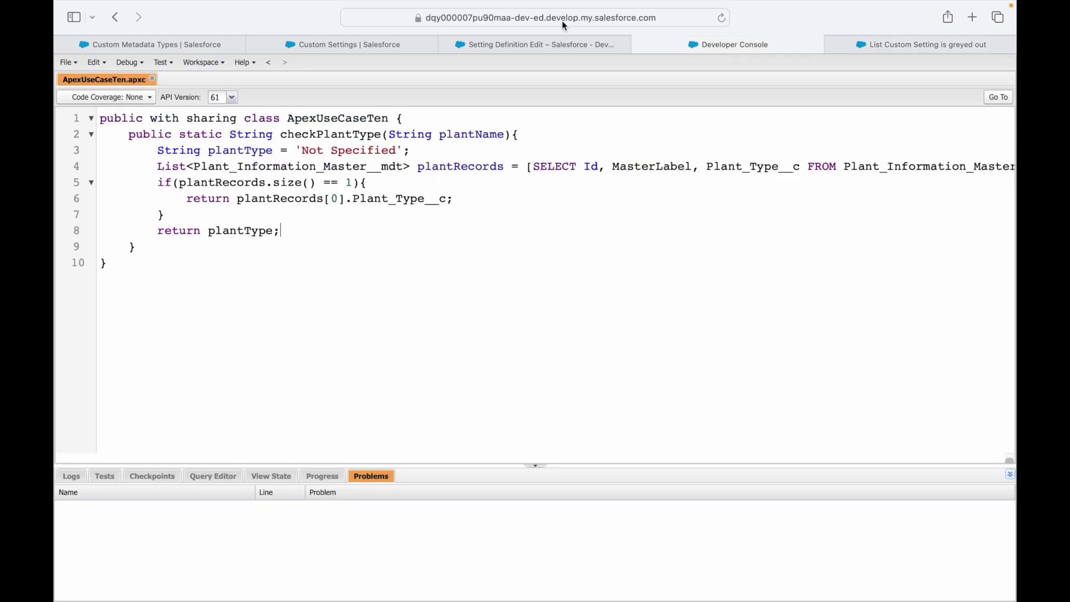
Step: Find Schema Settings via Quick Find 'schema' and switch on 'Manage list custom settings type'
left_click(530, 44)
type("schem")
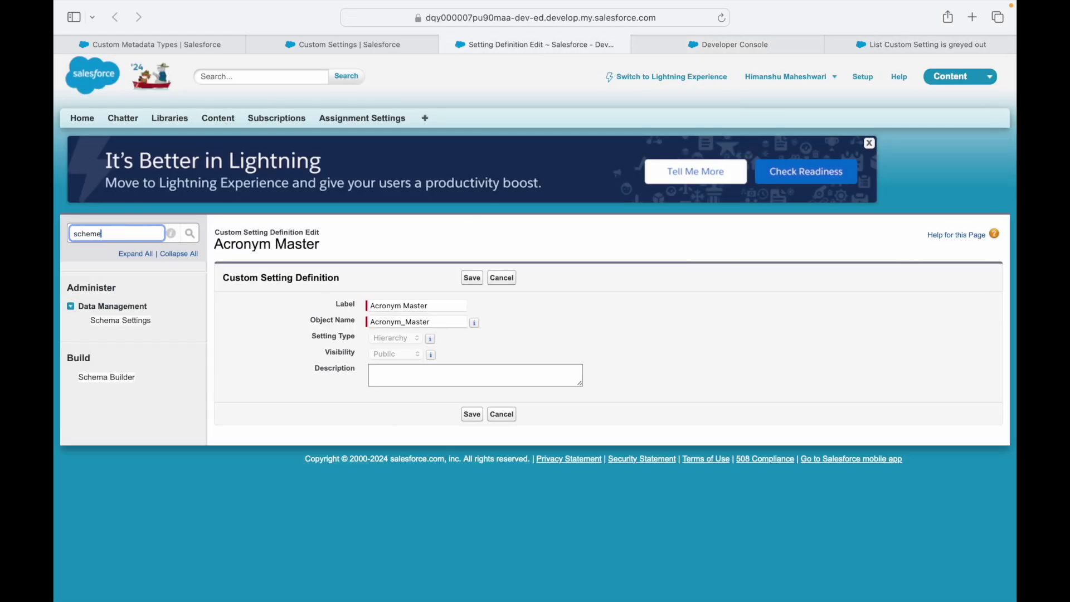
type("a")
left_click(114, 323)
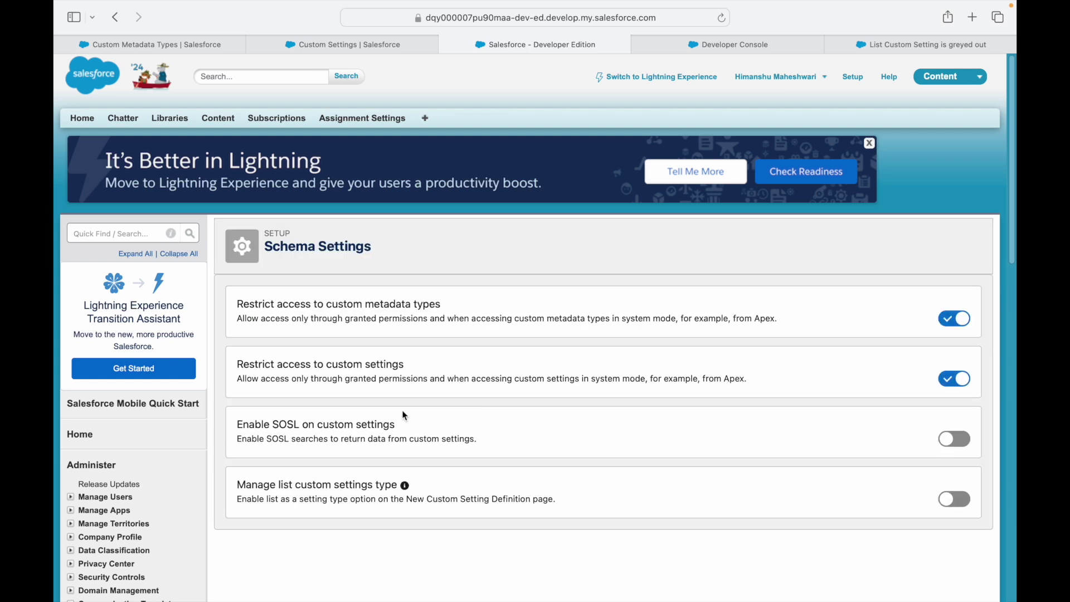
left_click_drag(265, 486, 380, 487)
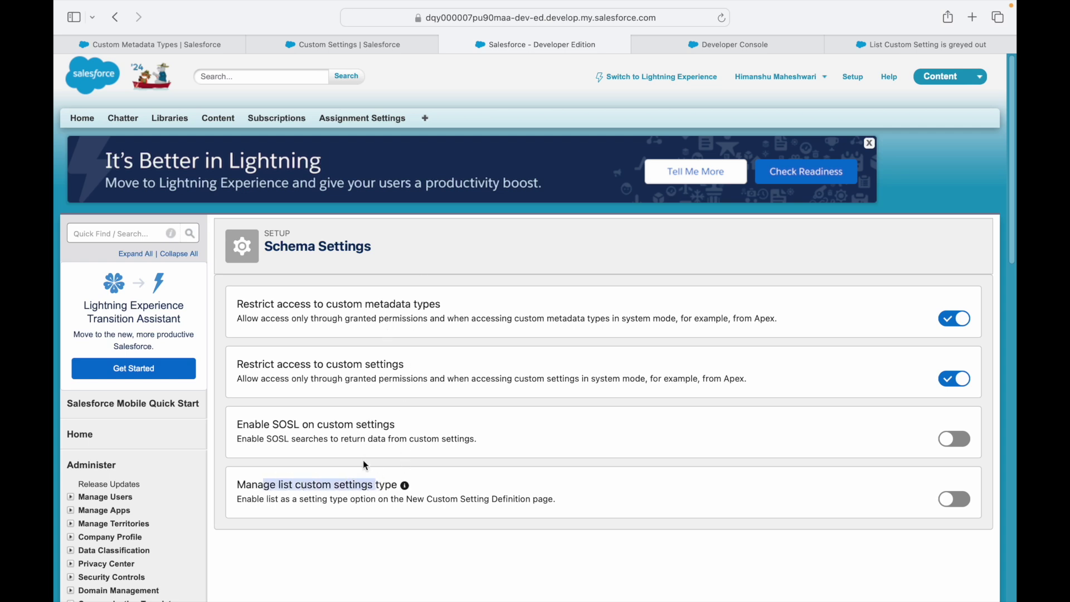
left_click(953, 499)
left_click(953, 501)
left_click(954, 502)
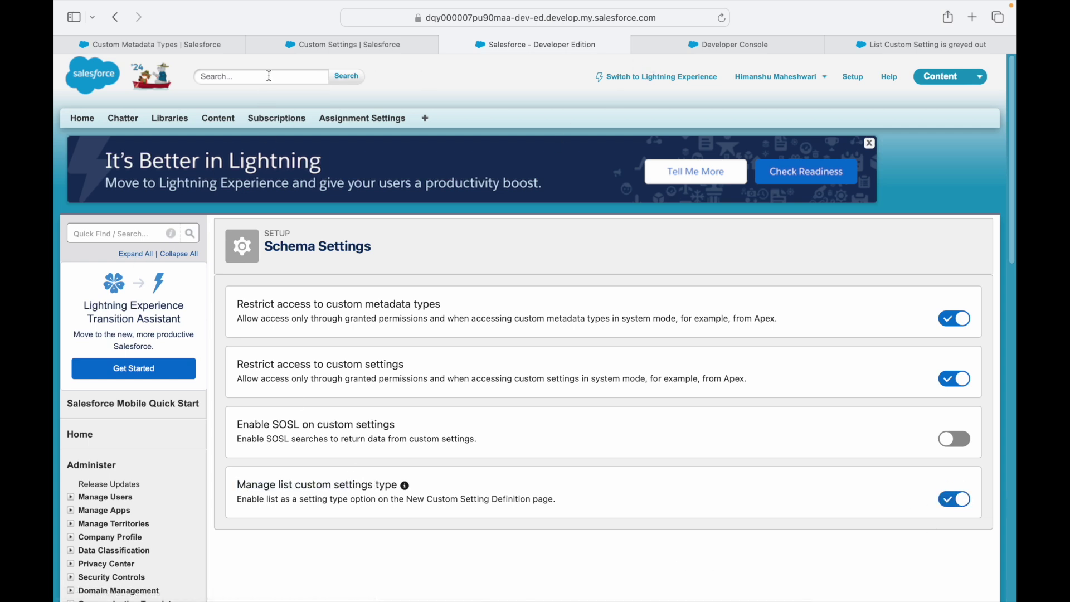
left_click(284, 44)
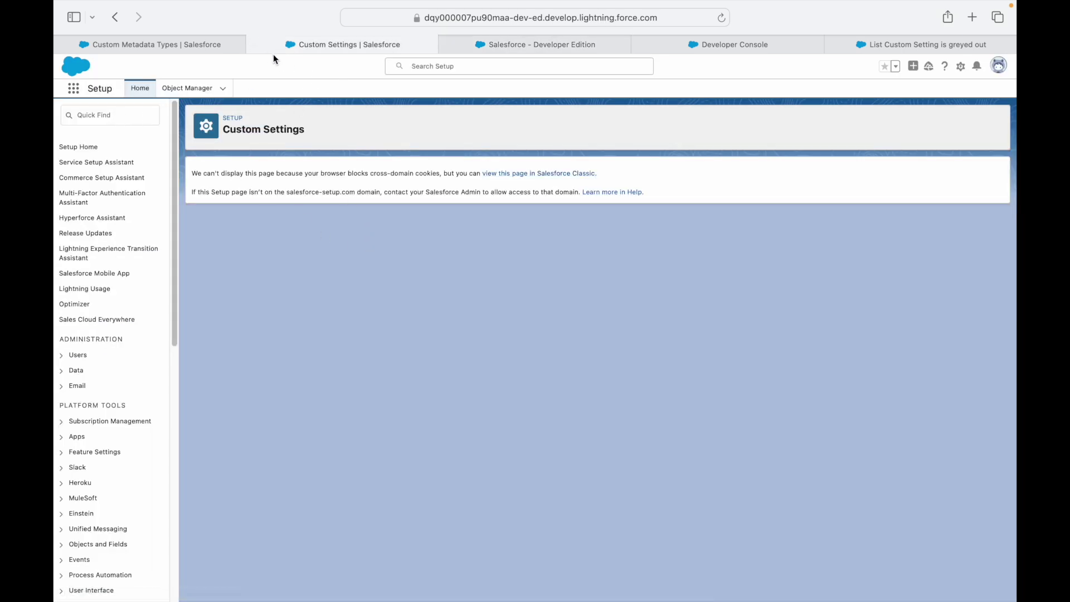
Step: Close the extra Custom Settings and Custom Metadata Types browser tabs
left_click(254, 44)
left_click(135, 43)
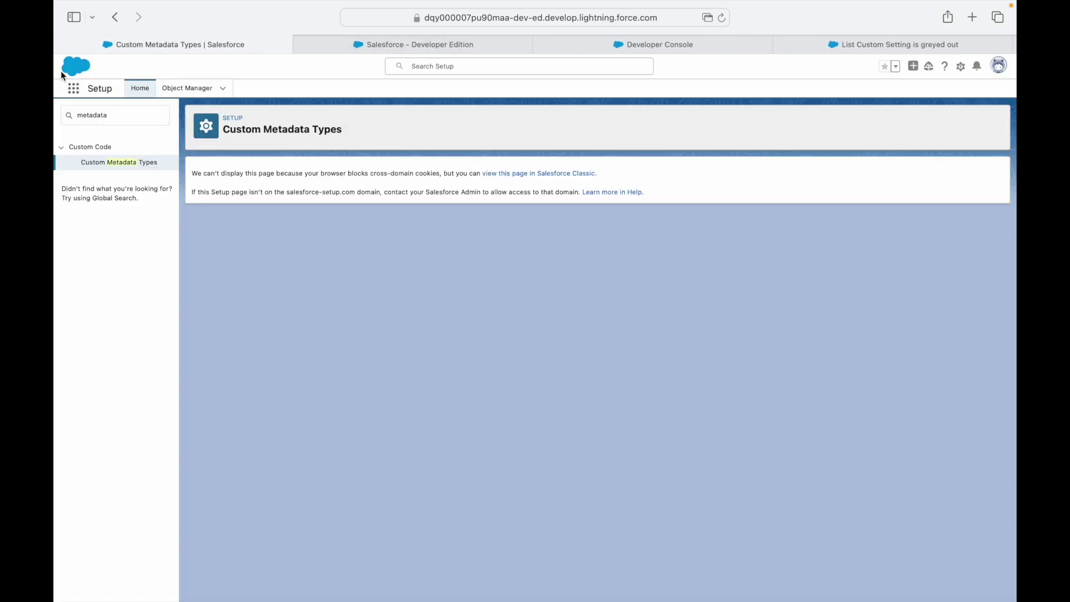
left_click(62, 45)
Step: Find Custom Settings with Quick Find 'custom sett' and open Acronym Master
left_click(139, 231)
type("custom setting")
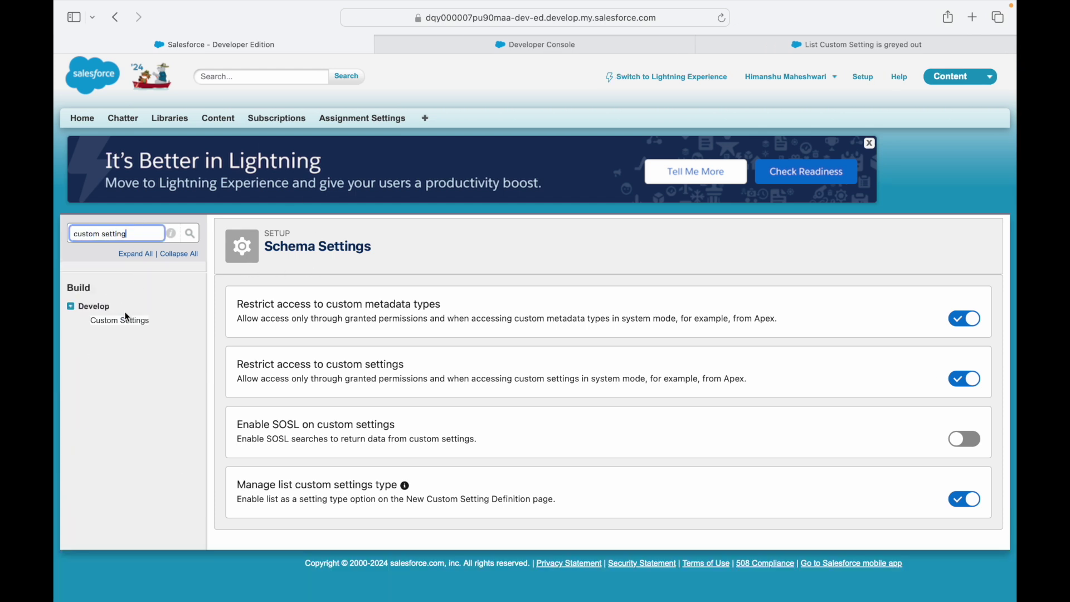
left_click(127, 319)
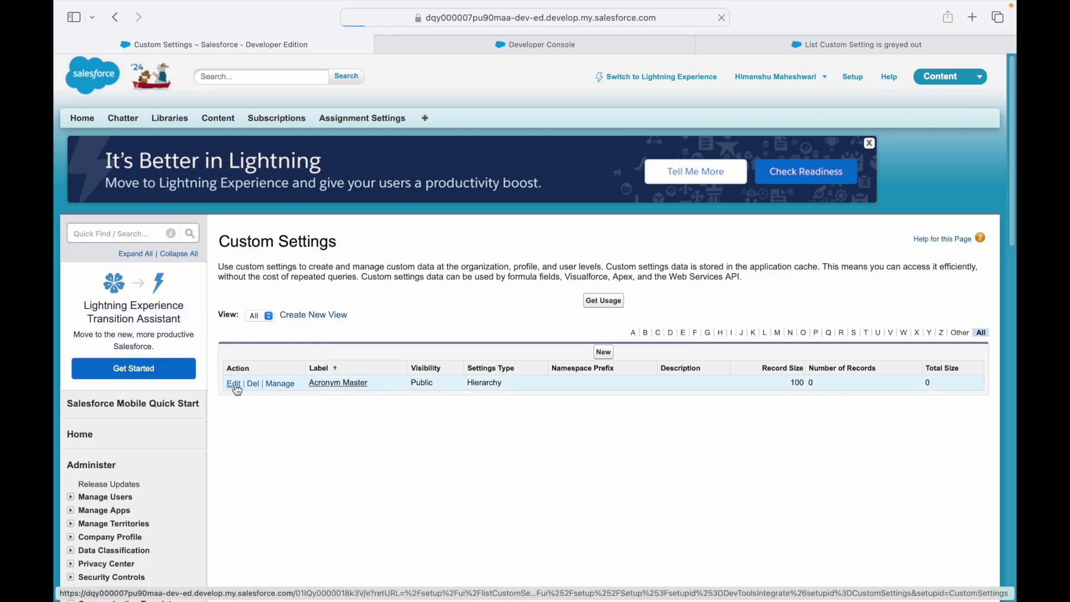
left_click(311, 383)
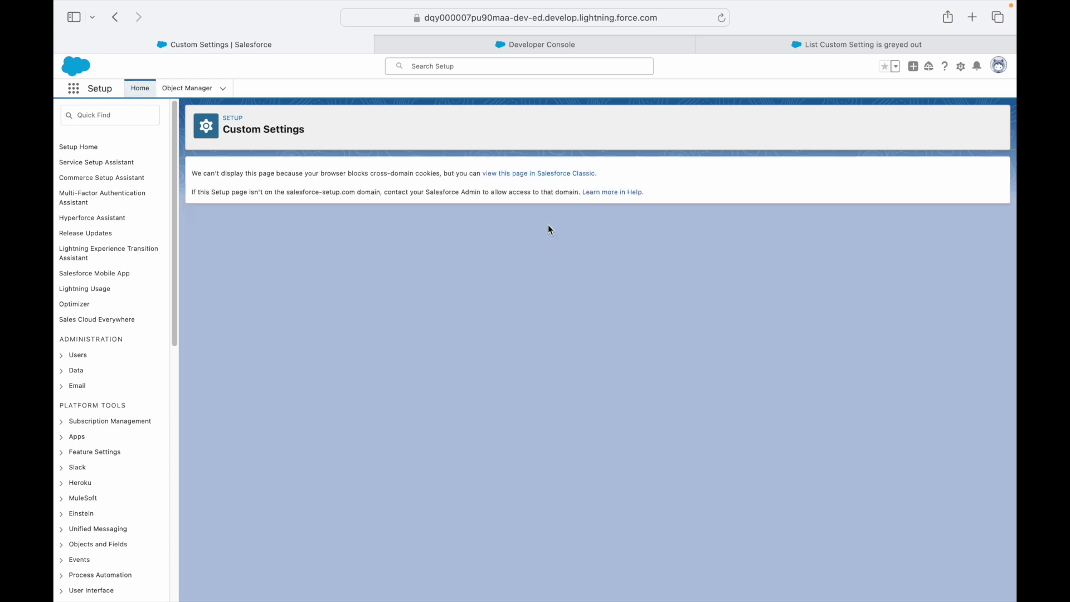
Step: Open the Custom Settings setup page in Classic and reload it
left_click(533, 177)
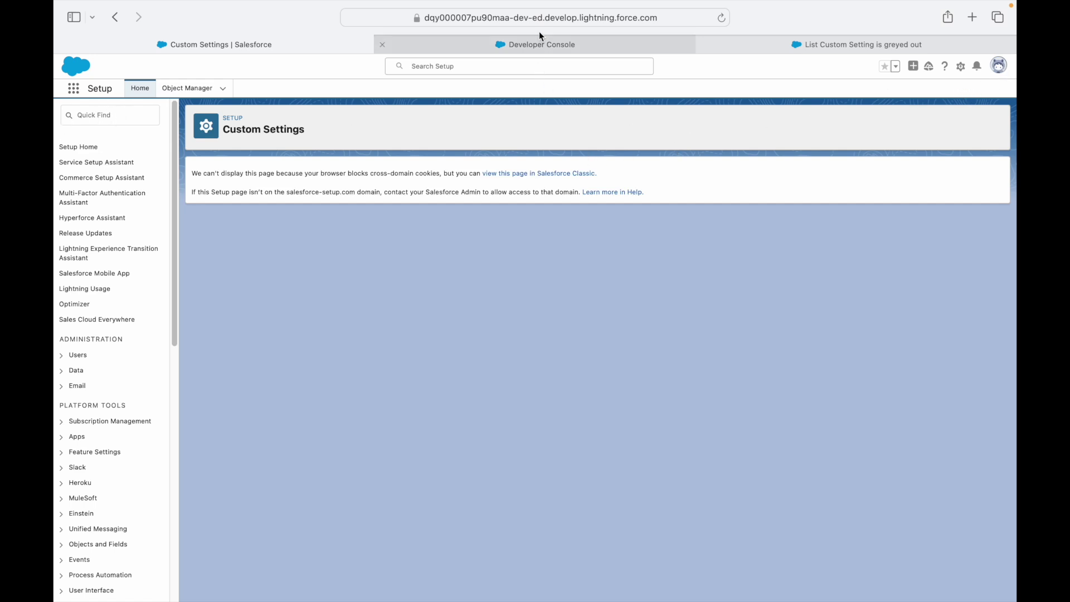
left_click(533, 18)
key("Return")
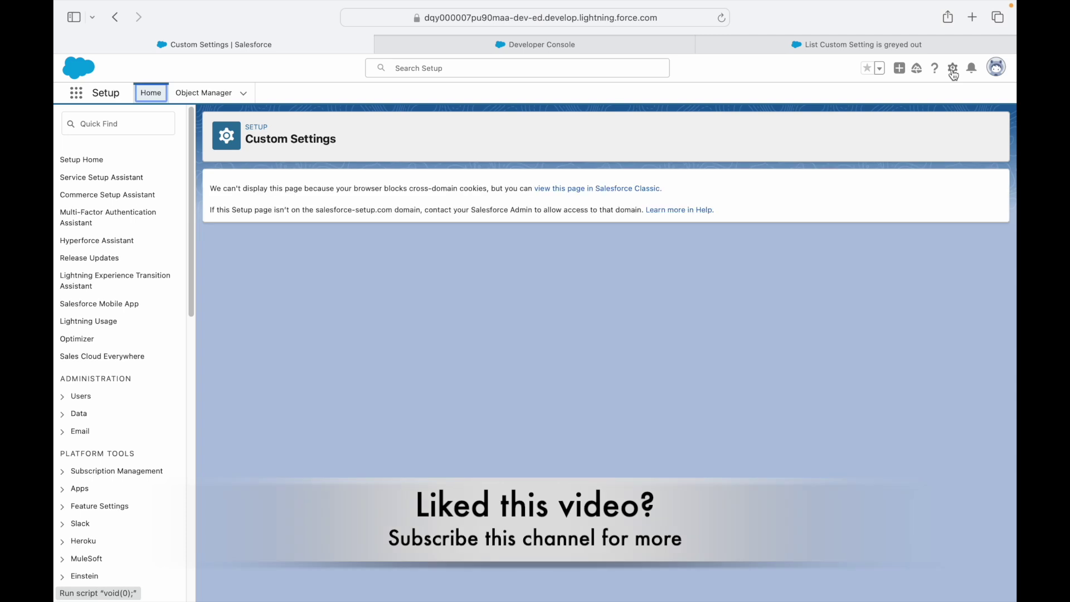
left_click(953, 68)
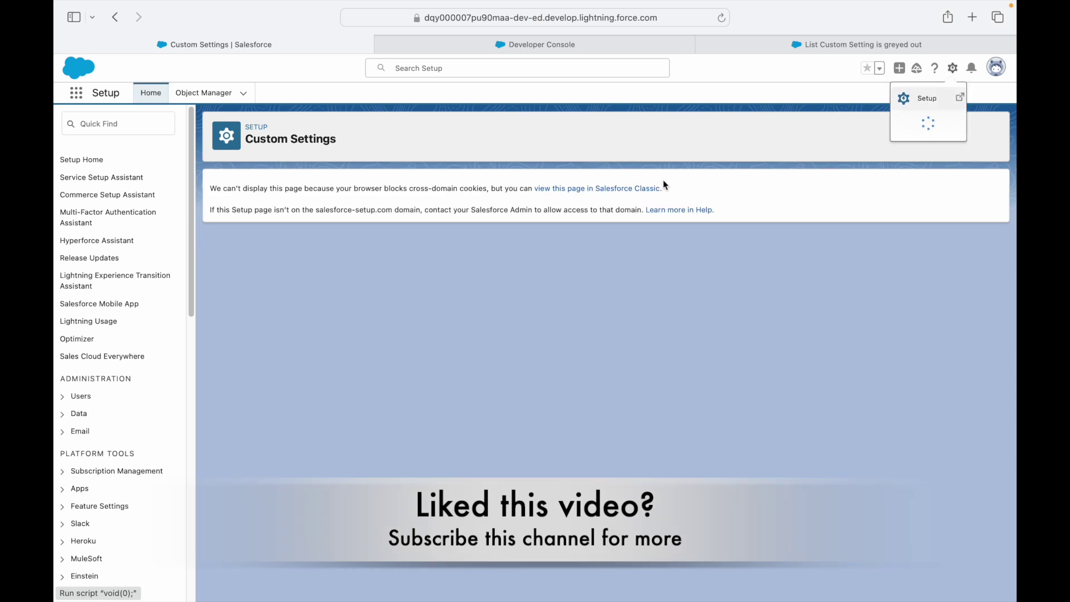
Step: Cancel the Acronym Master edit form and delete the existing Hierarchy Acronym Master setting
left_click(547, 187)
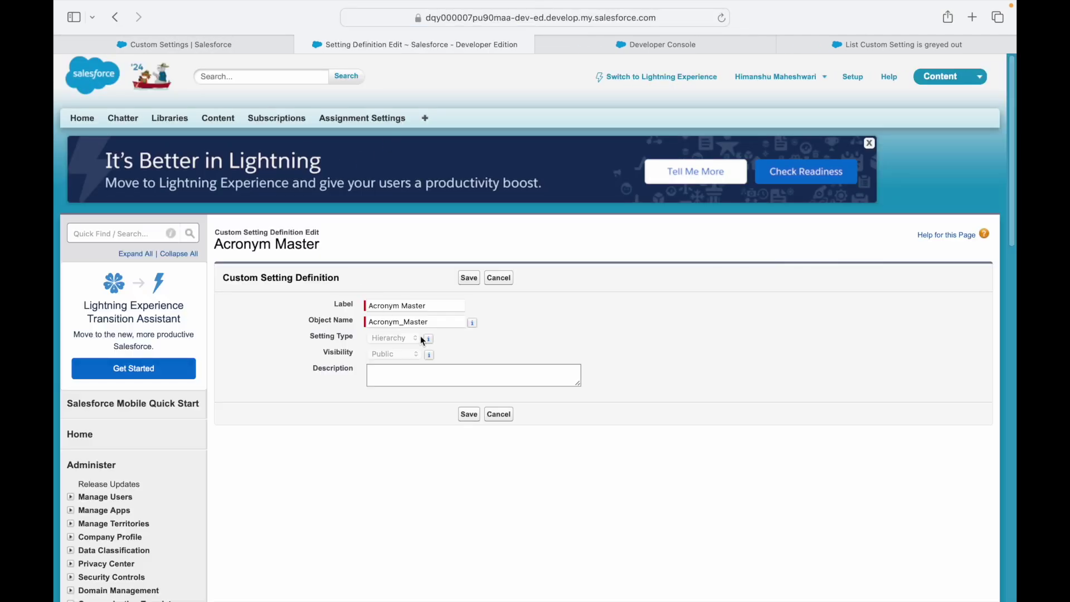
left_click(493, 278)
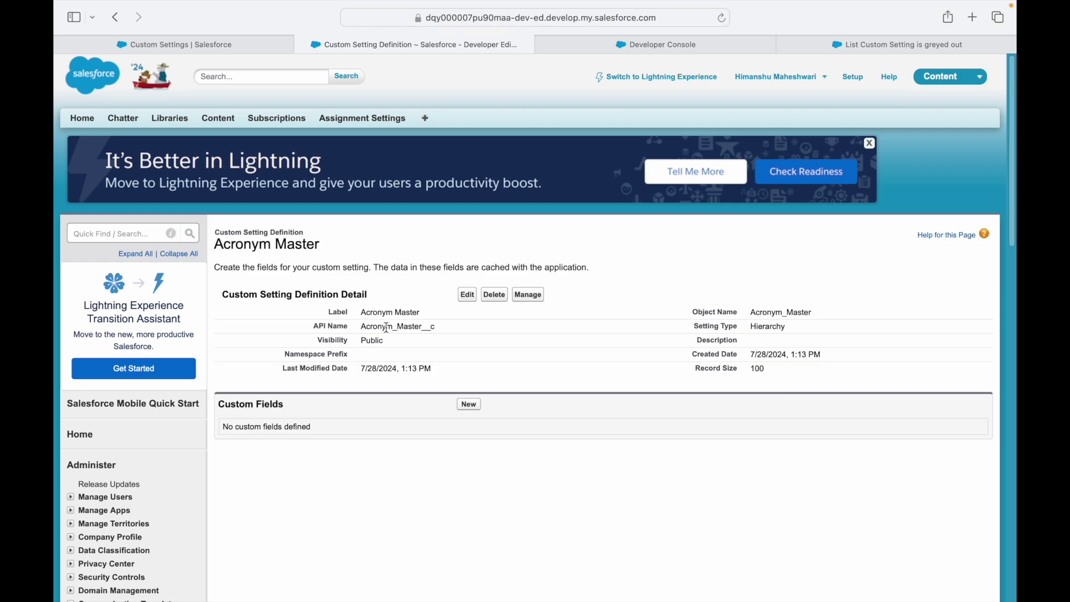
left_click(494, 295)
left_click(657, 321)
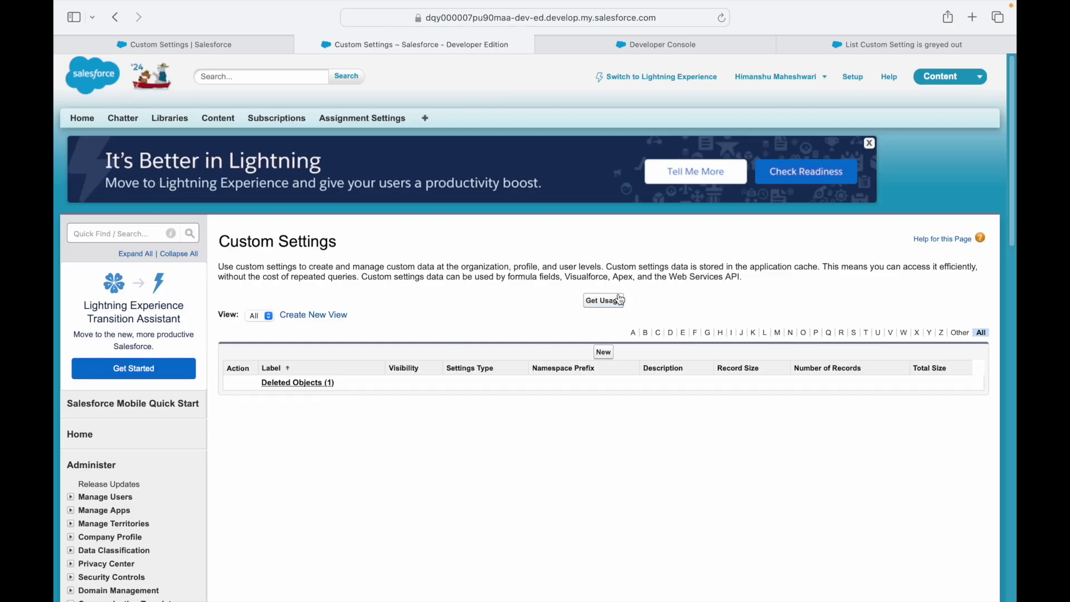
Step: Create a new List custom setting labelled Acronym Master with object name Acronym_Master
left_click(603, 352)
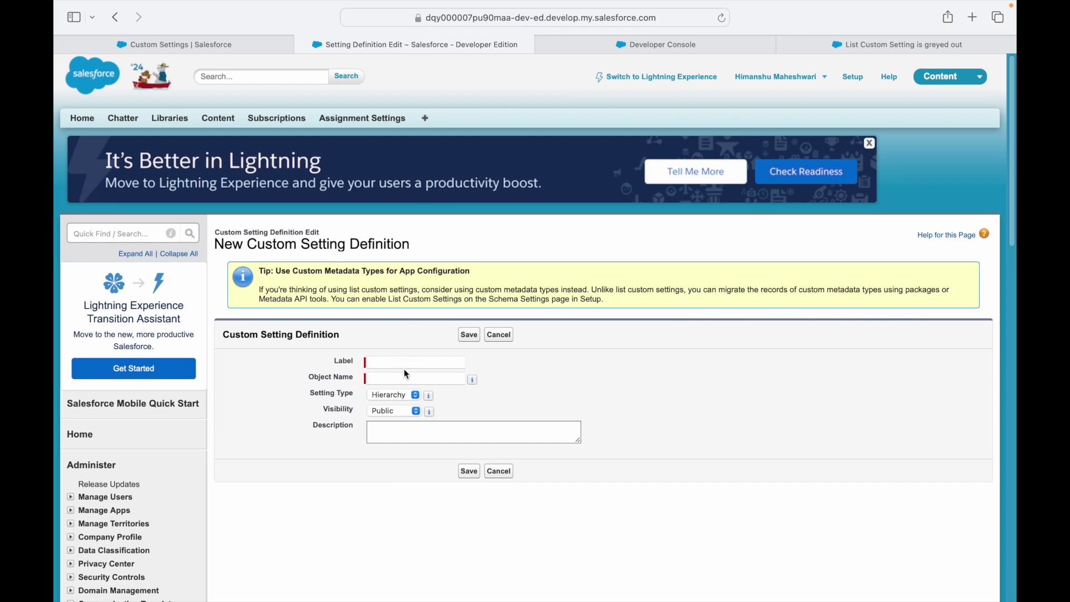
left_click(414, 363)
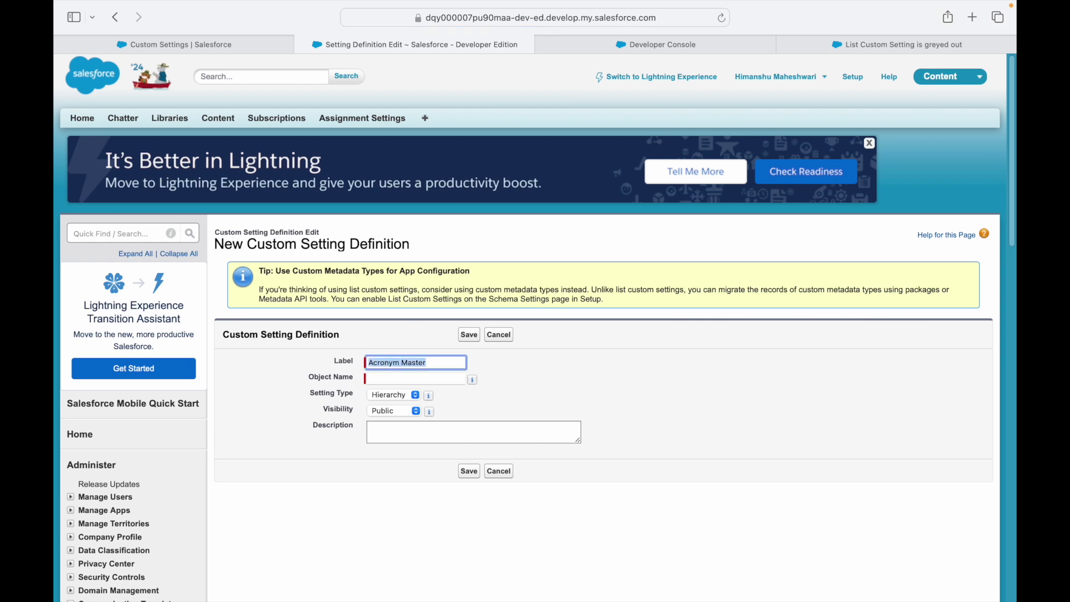
key("Tab")
type("Acronym Master")
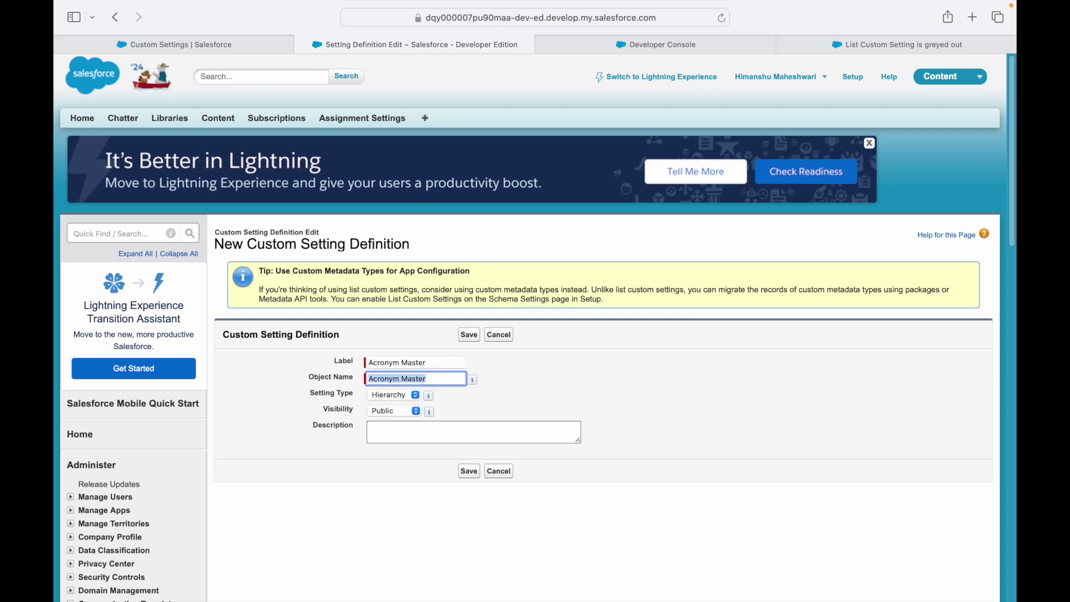
left_click(401, 378)
key("BackSpace")
type("_")
left_click(576, 362)
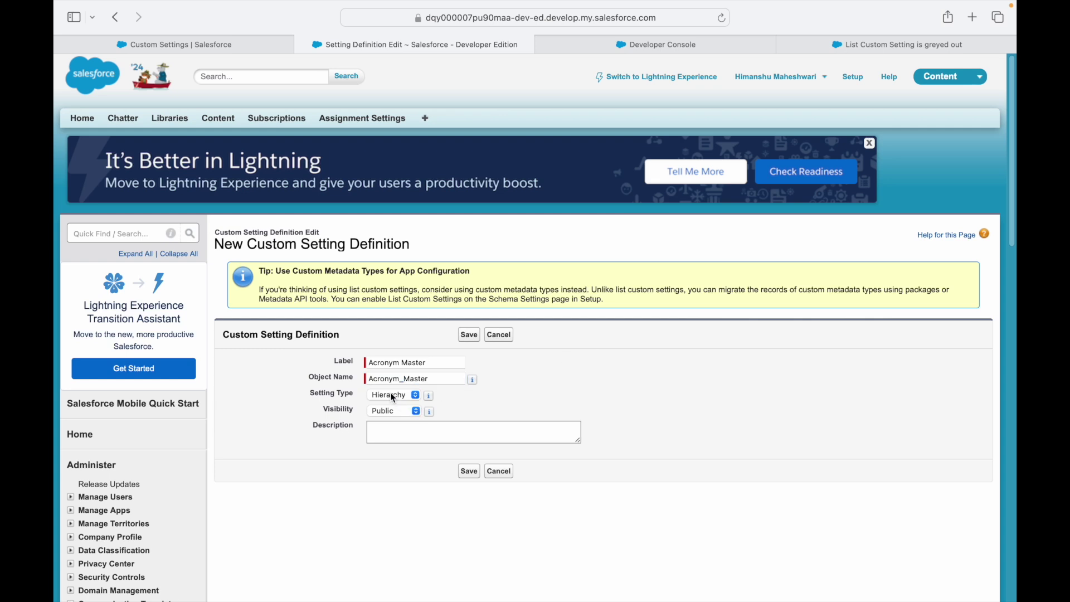
left_click(392, 396)
left_click(387, 407)
left_click(467, 334)
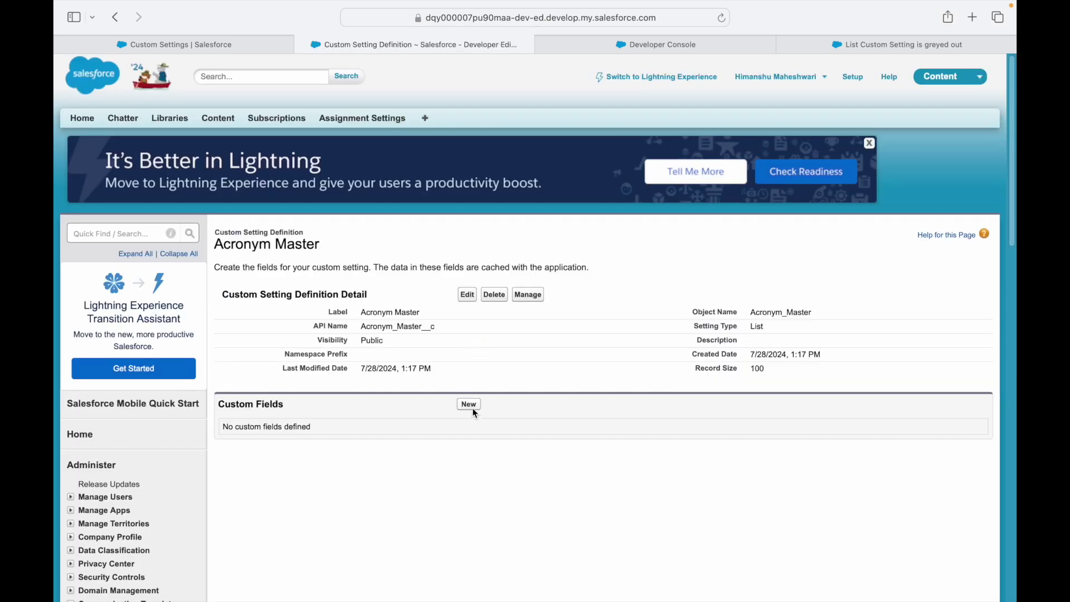
left_click(528, 295)
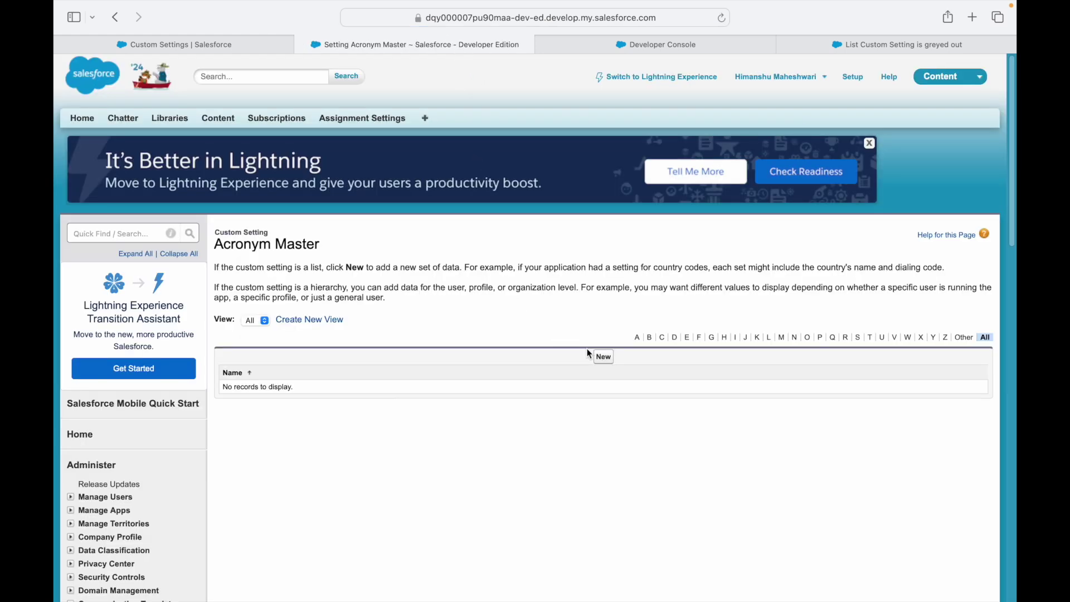
left_click(603, 357)
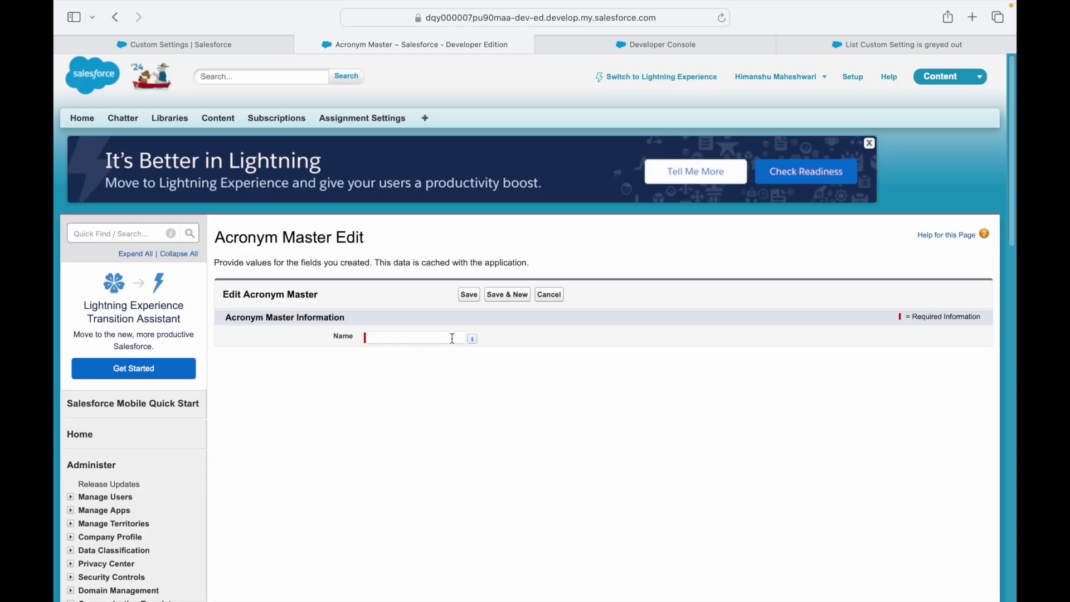
left_click(446, 338)
left_click(549, 297)
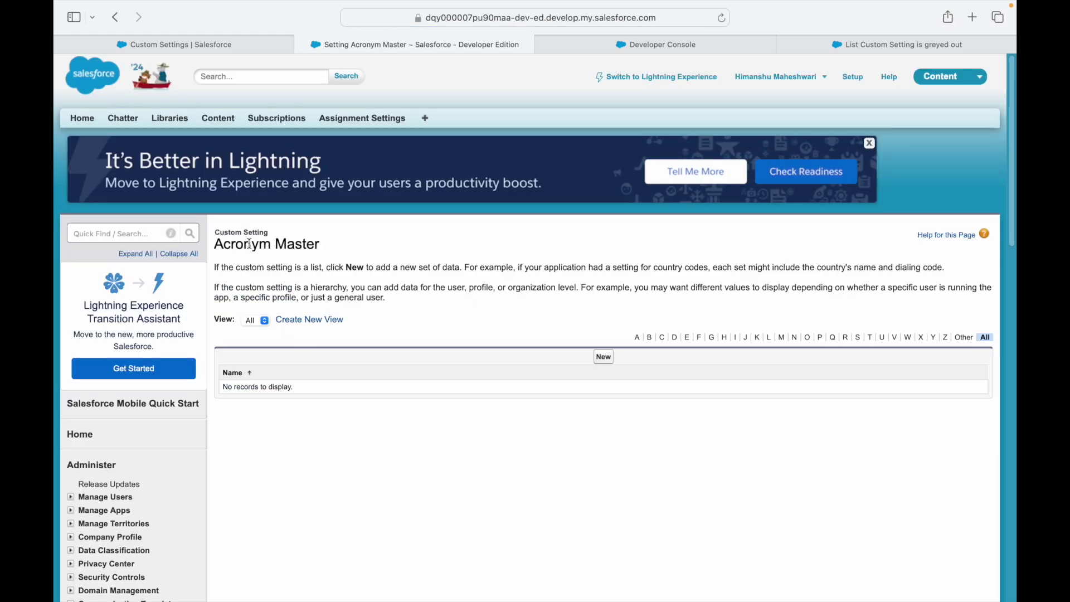
left_click(111, 234)
type("custom setting")
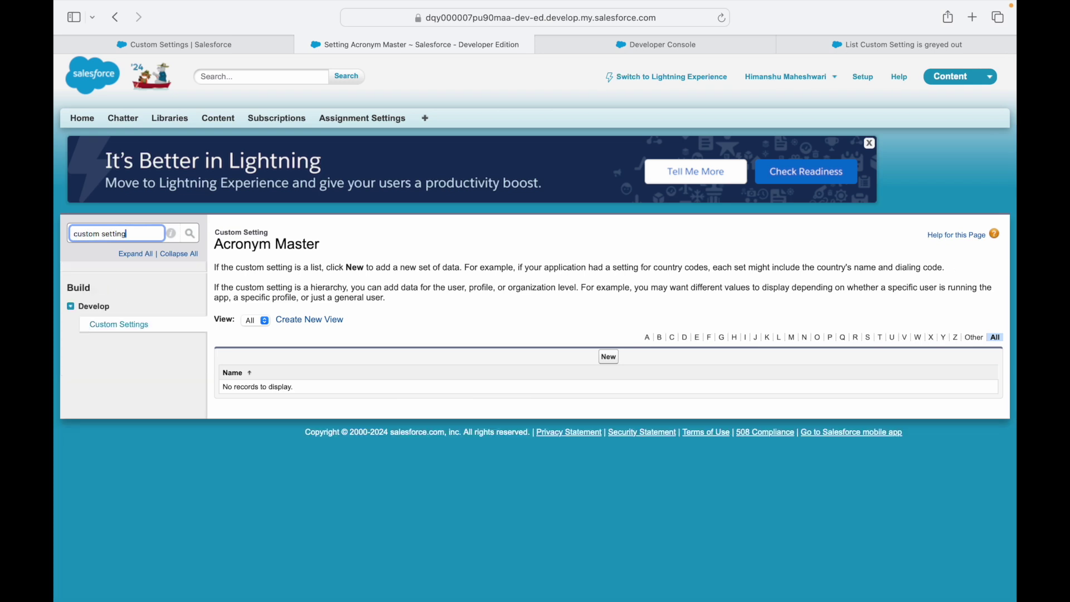
left_click(136, 327)
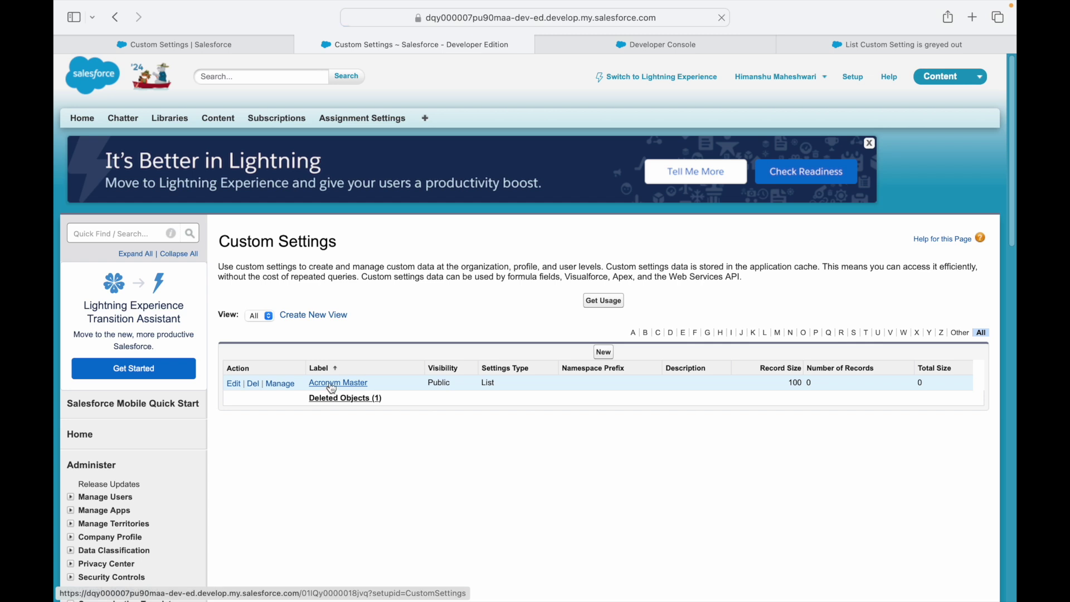
left_click(333, 384)
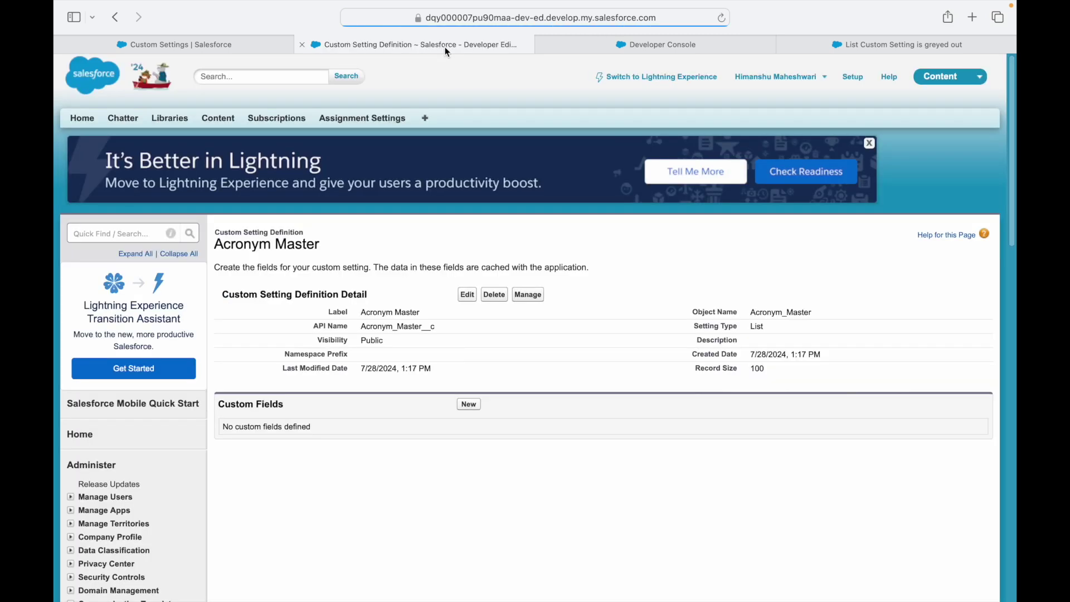
Step: Start a new custom field on Acronym Master with the Text data type
left_click(468, 404)
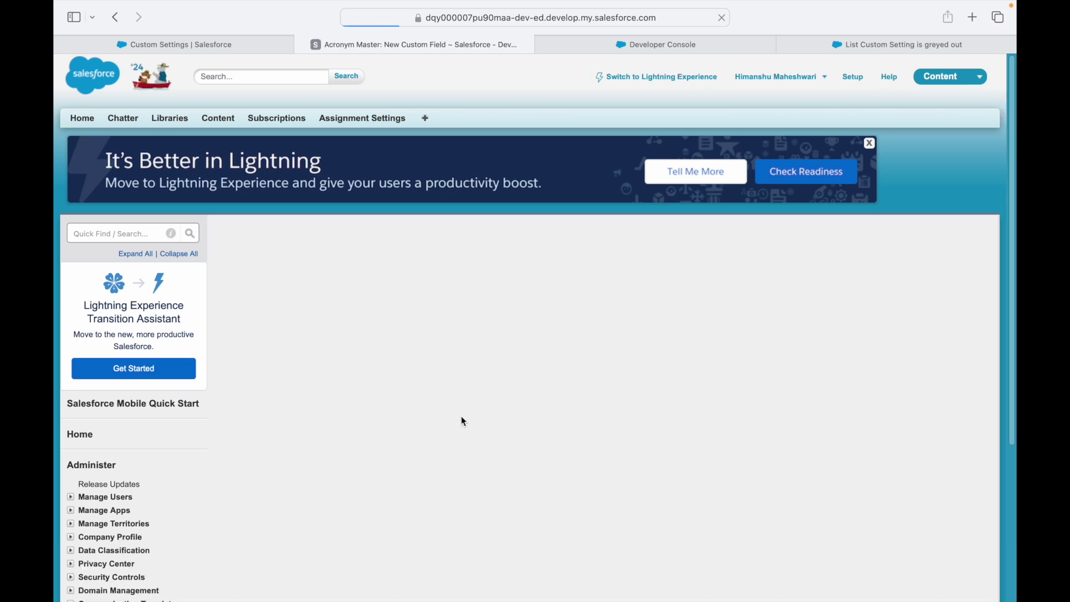
scroll(306, 532, "down", 2)
scroll(306, 537, "down", 2)
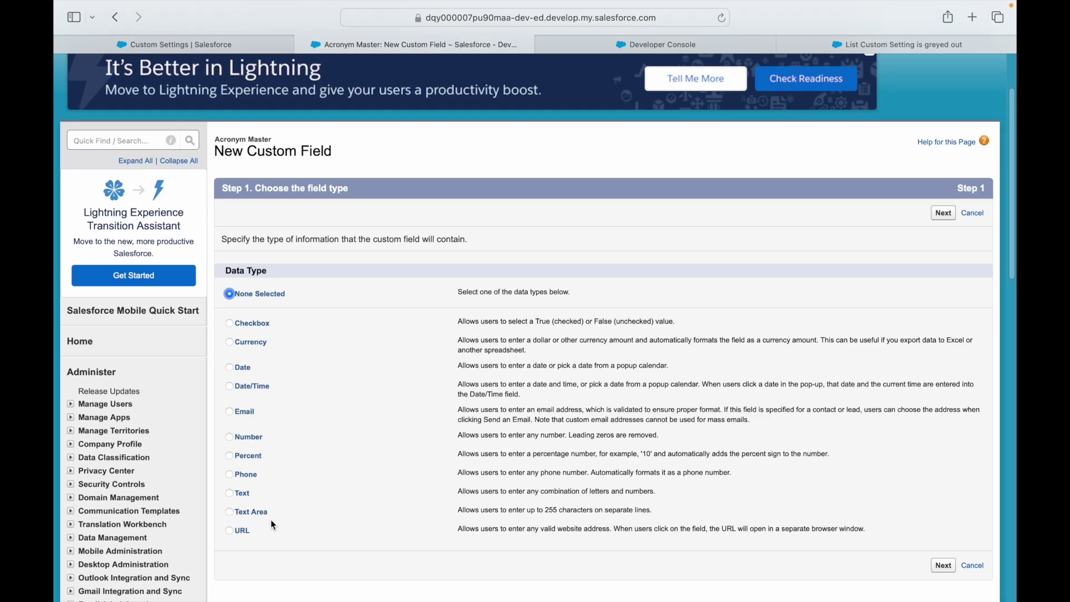
left_click(246, 496)
left_click(944, 213)
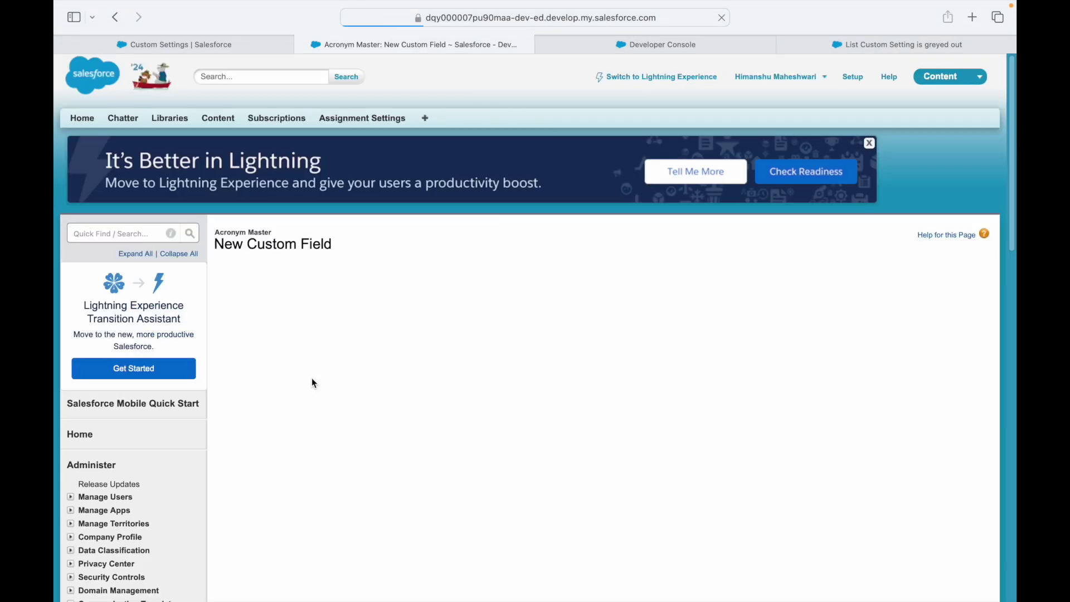
Step: Save the 'Full Version' field with length 255, then open Acronym Master's records list
left_click(386, 333)
type("Full Version")
key("Tab")
key("Tab")
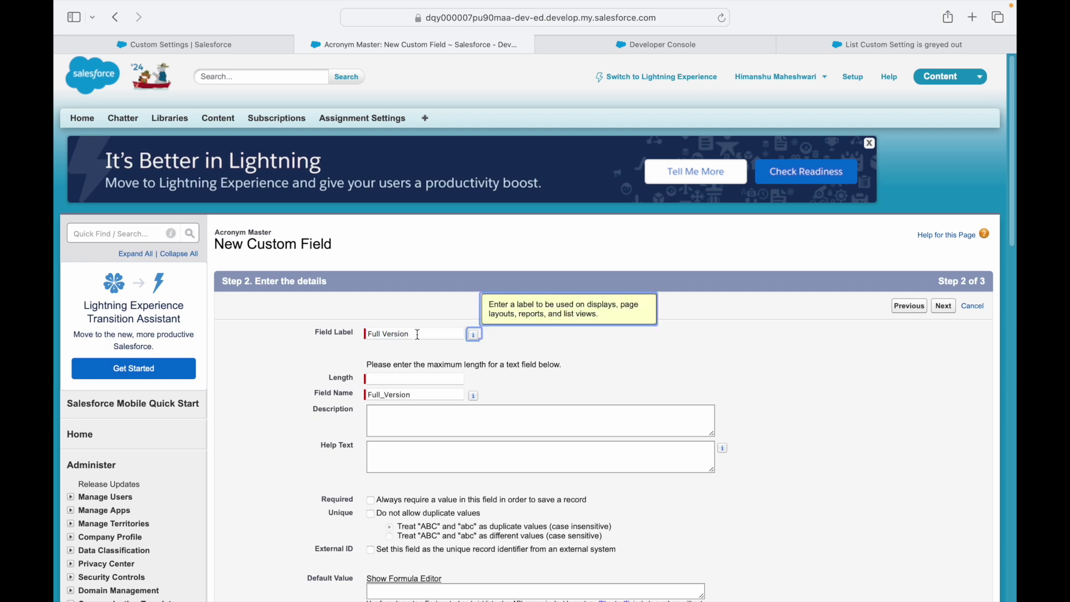
type("255")
left_click(706, 377)
left_click(948, 310)
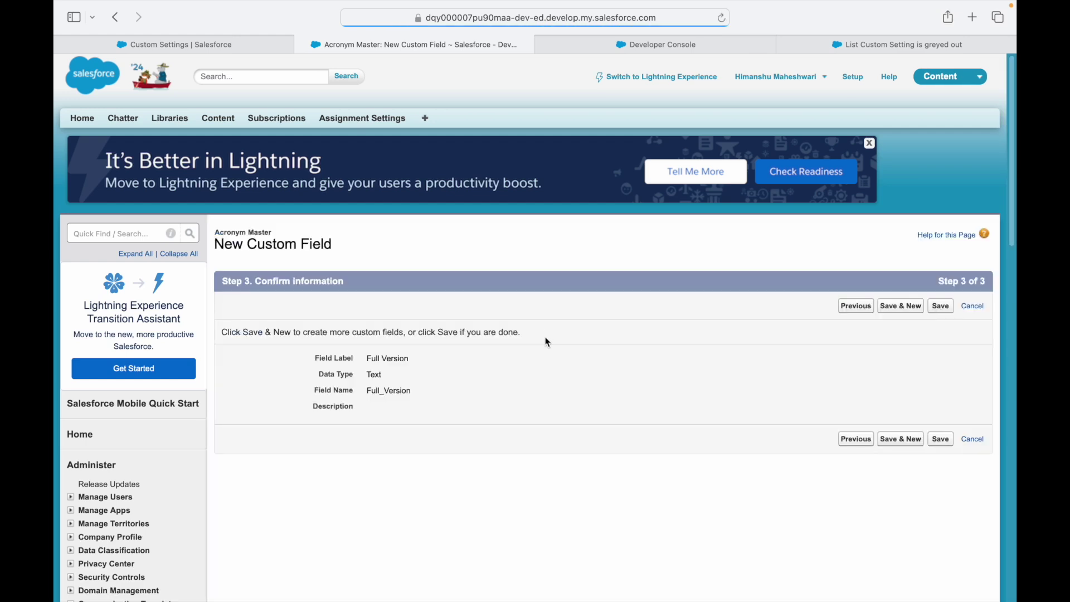
left_click(941, 307)
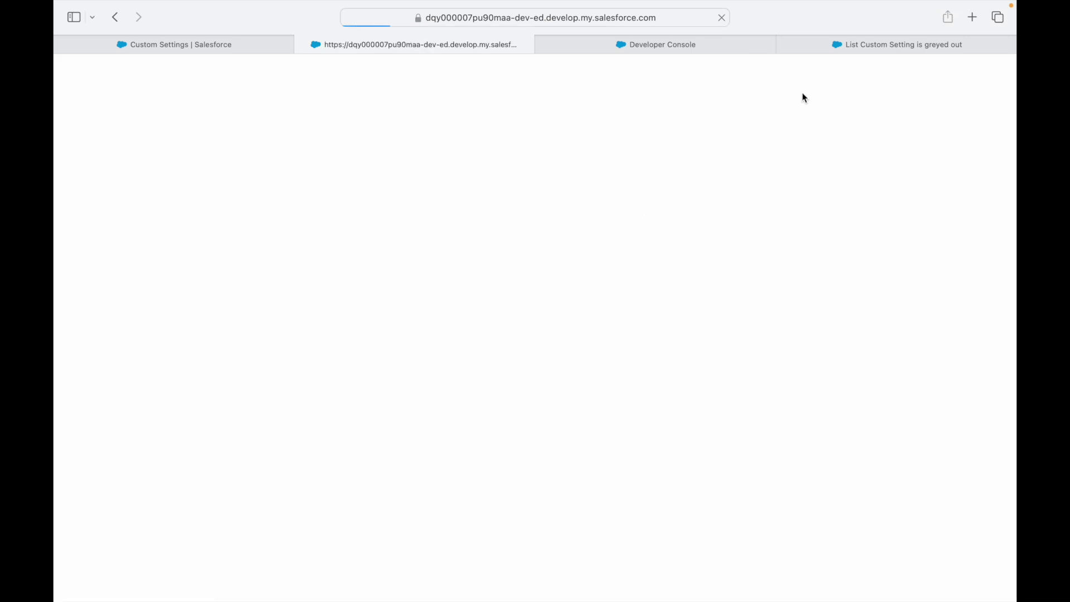
left_click(784, 44)
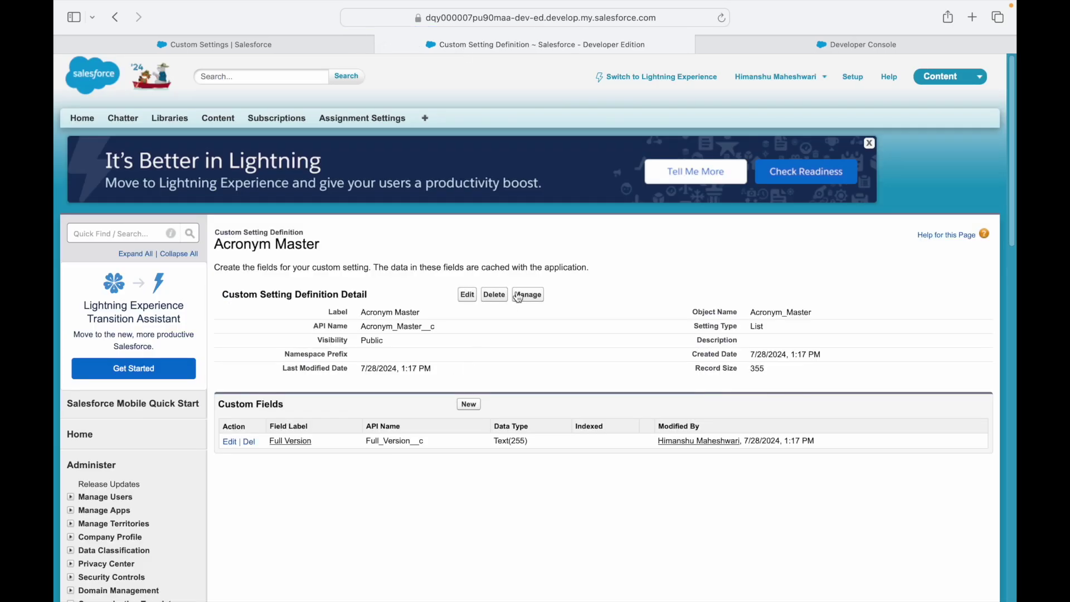
left_click(527, 295)
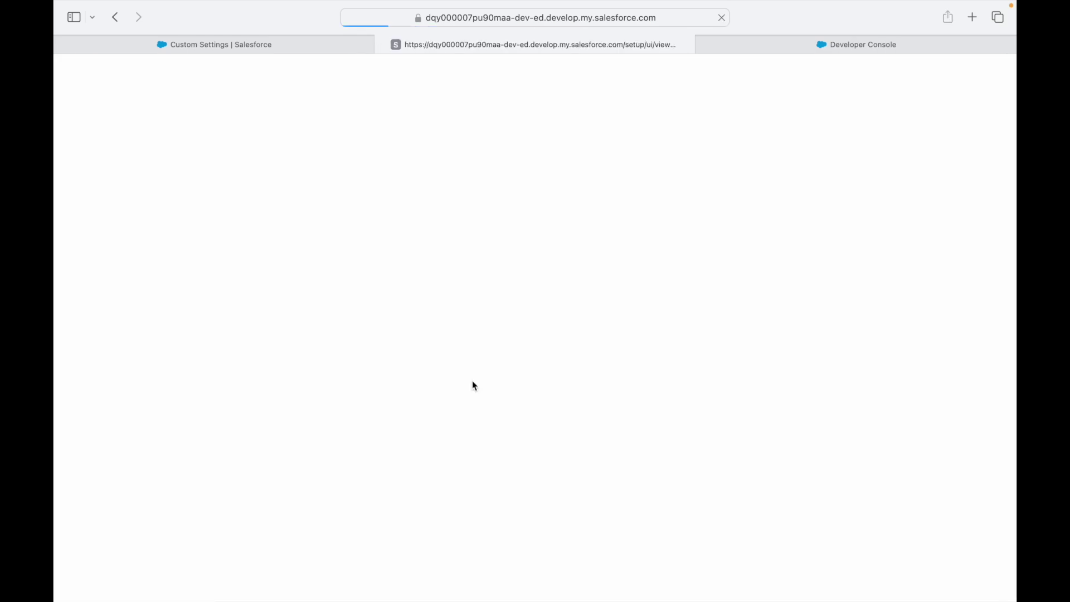